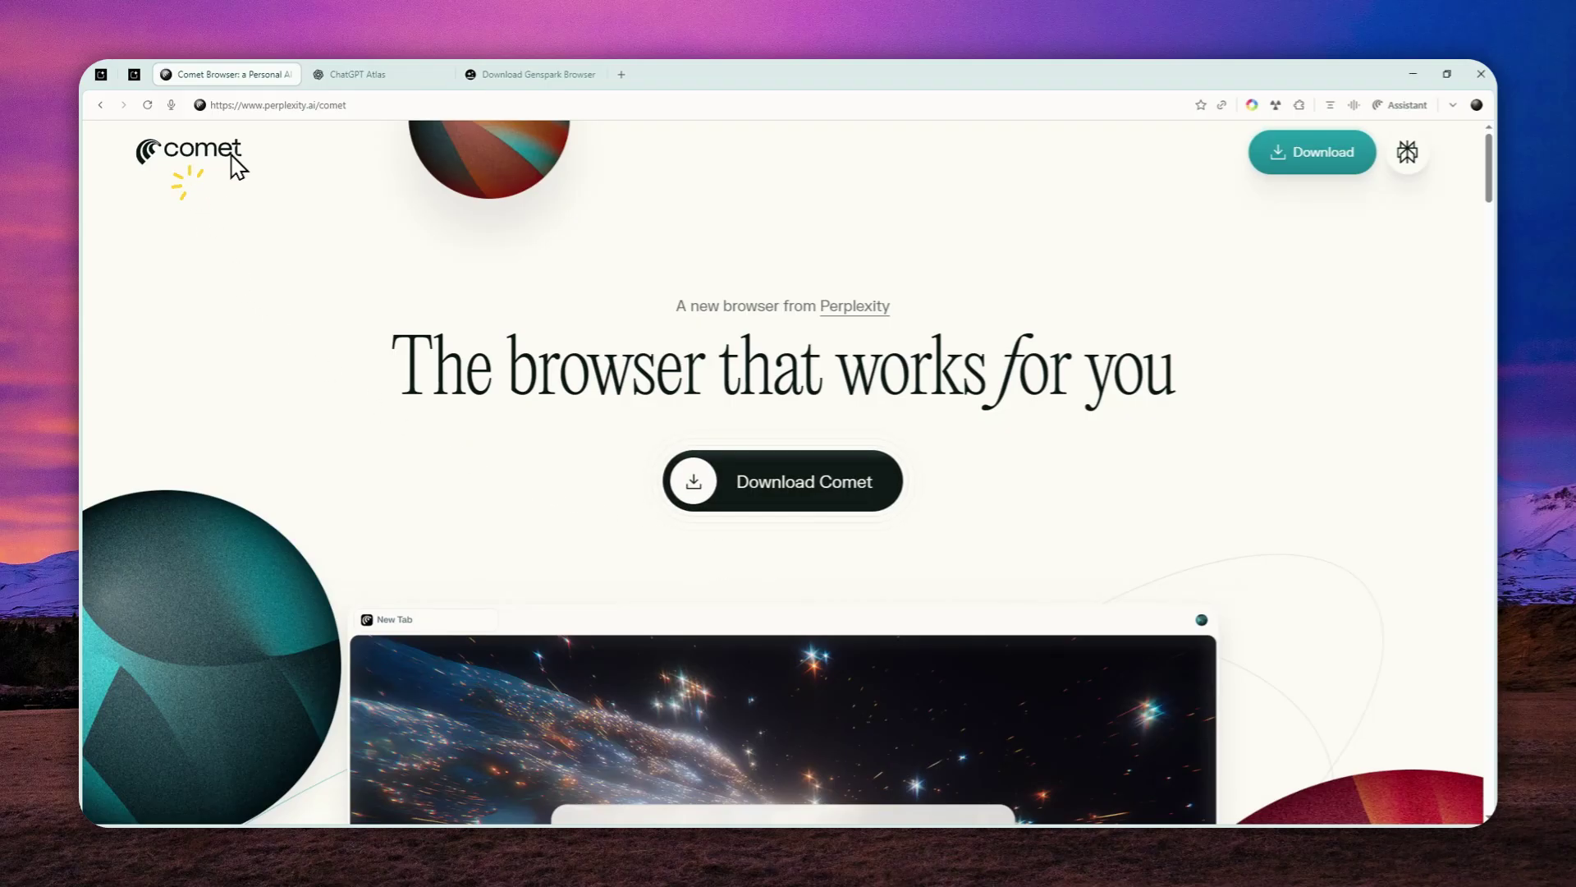
# In Comet, view the ChatGPT Atlas page, then the Genspark browser download page
pyautogui.click(358, 73)
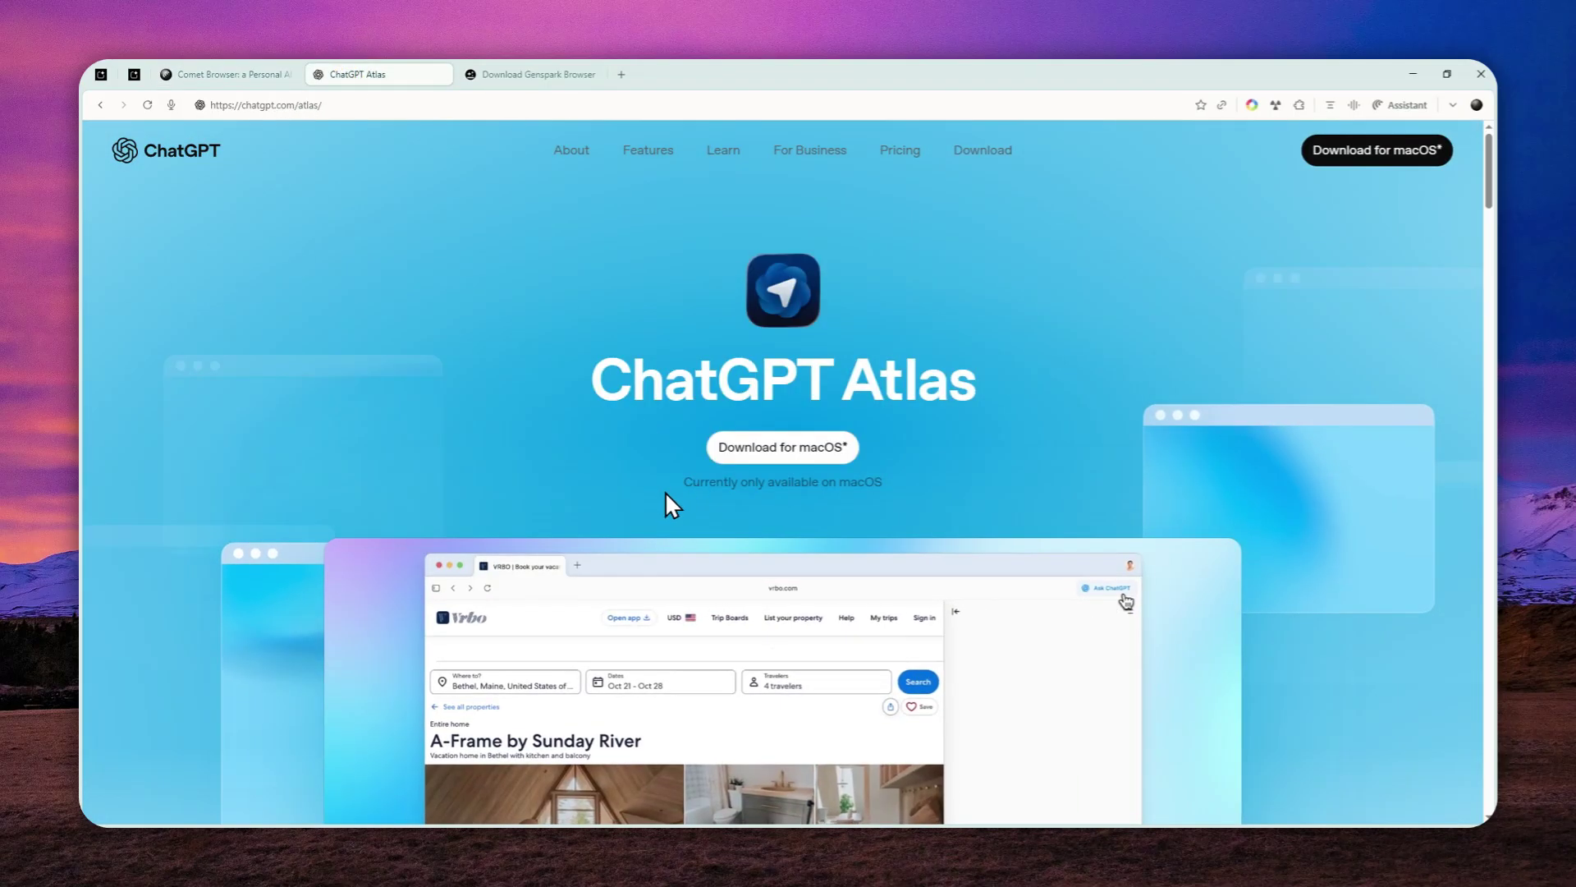
pyautogui.click(548, 74)
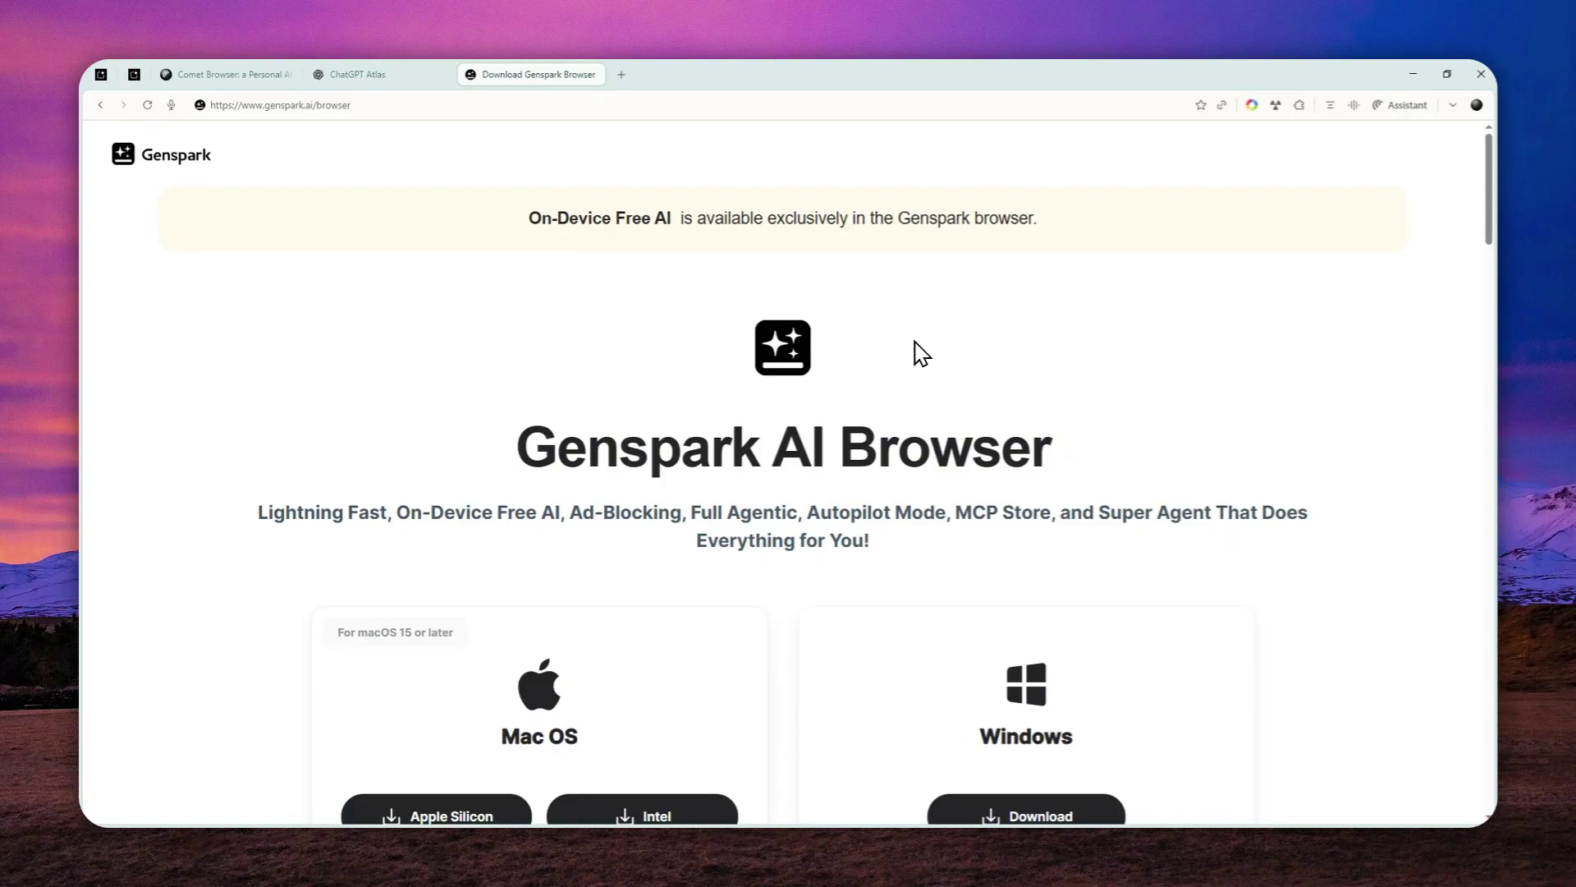
pyautogui.click(1412, 66)
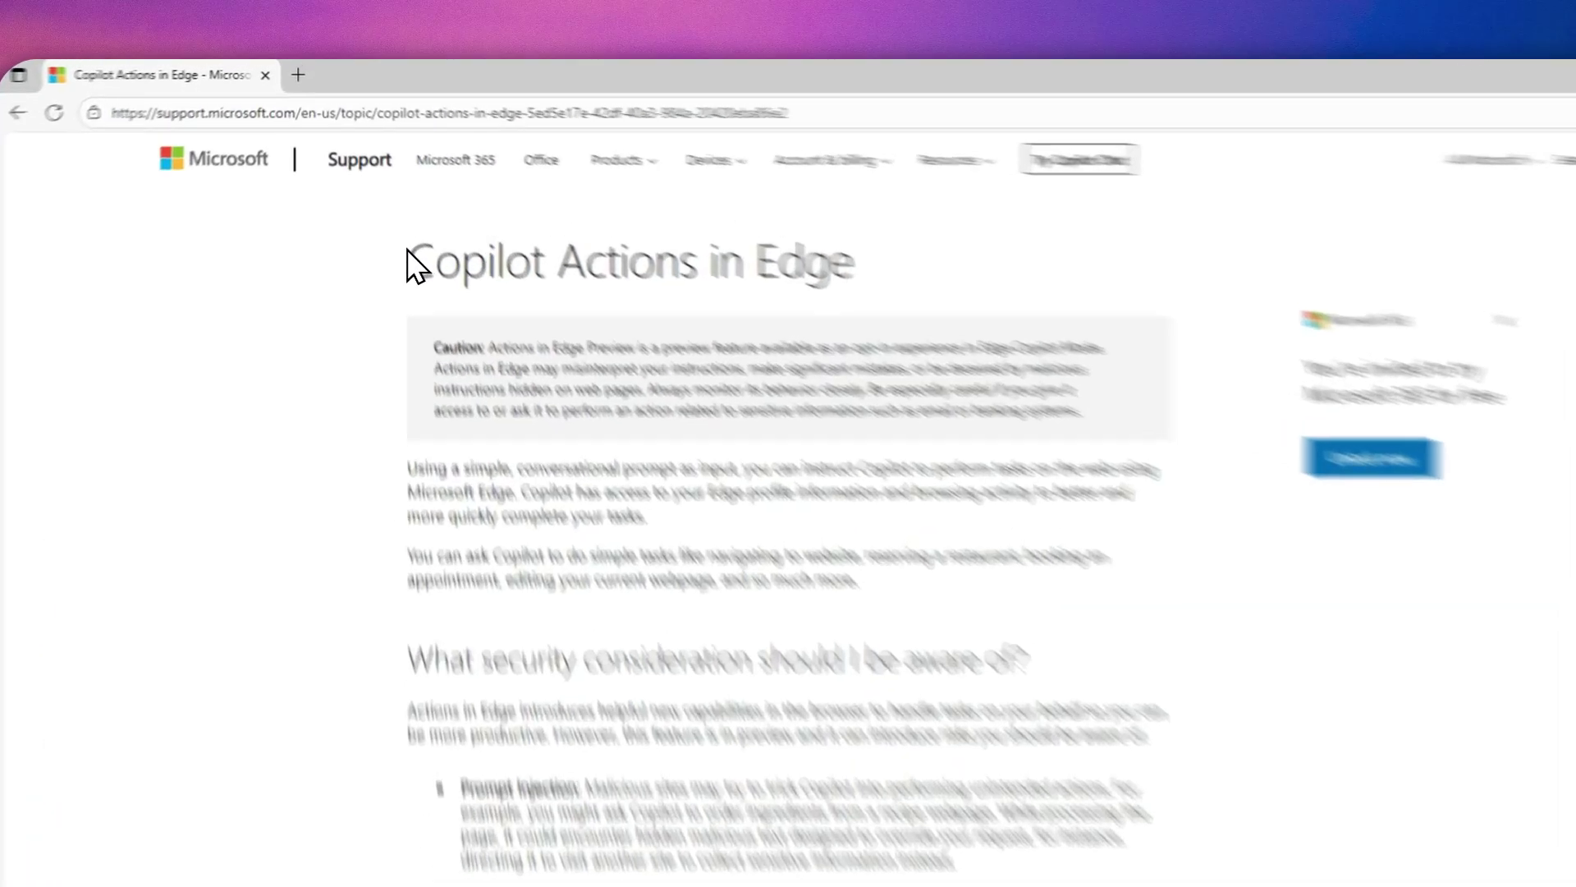
pyautogui.moveTo(385, 215); pyautogui.dragTo(718, 213)
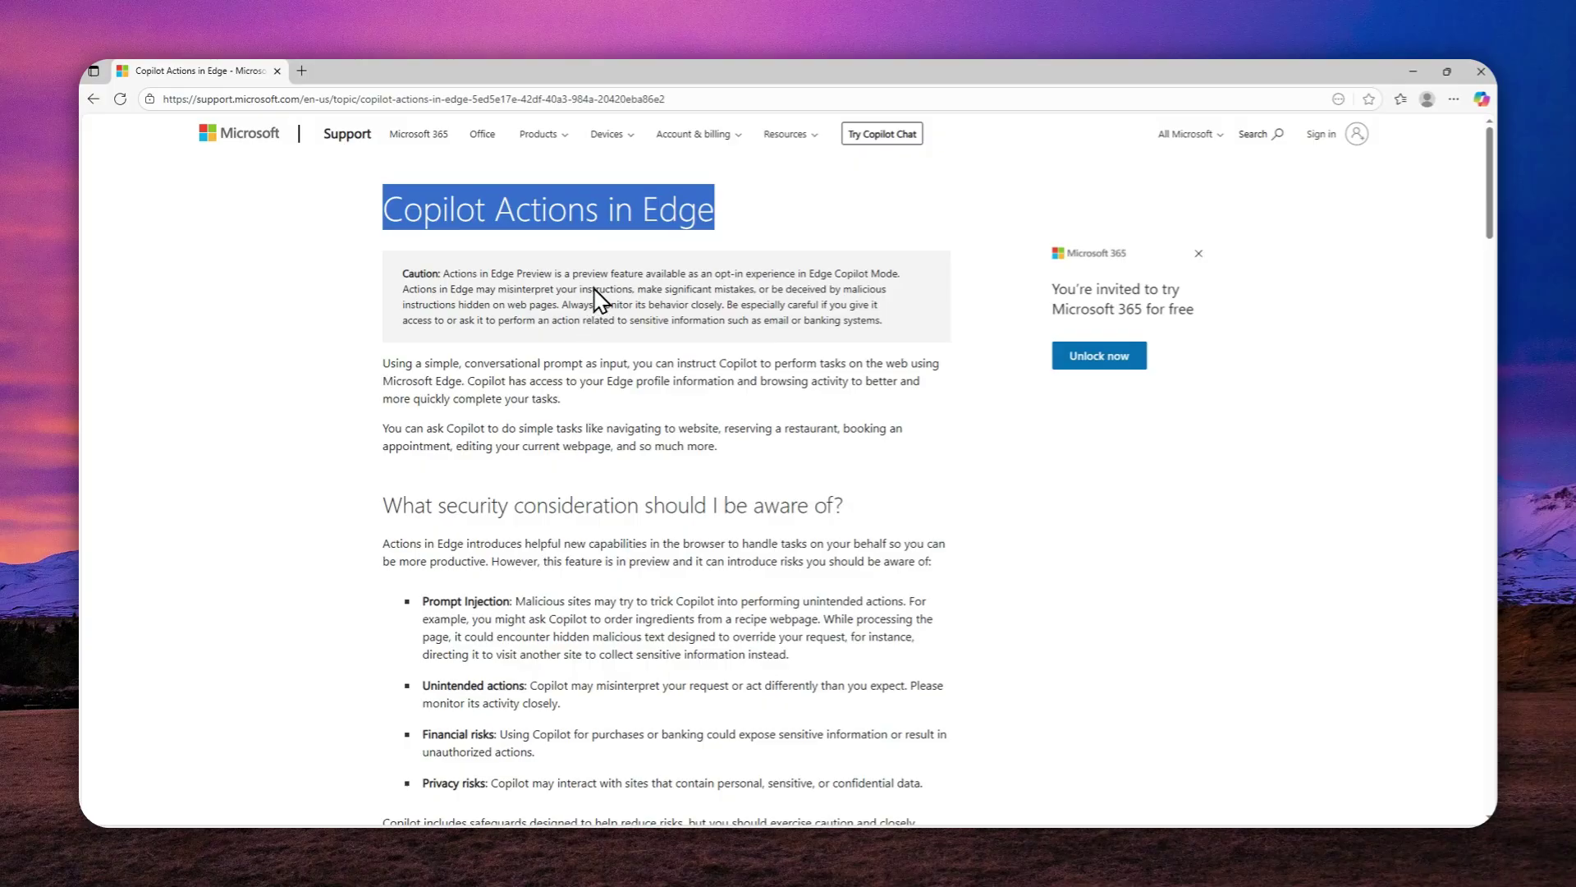
pyautogui.scroll(-2, 644, 287)
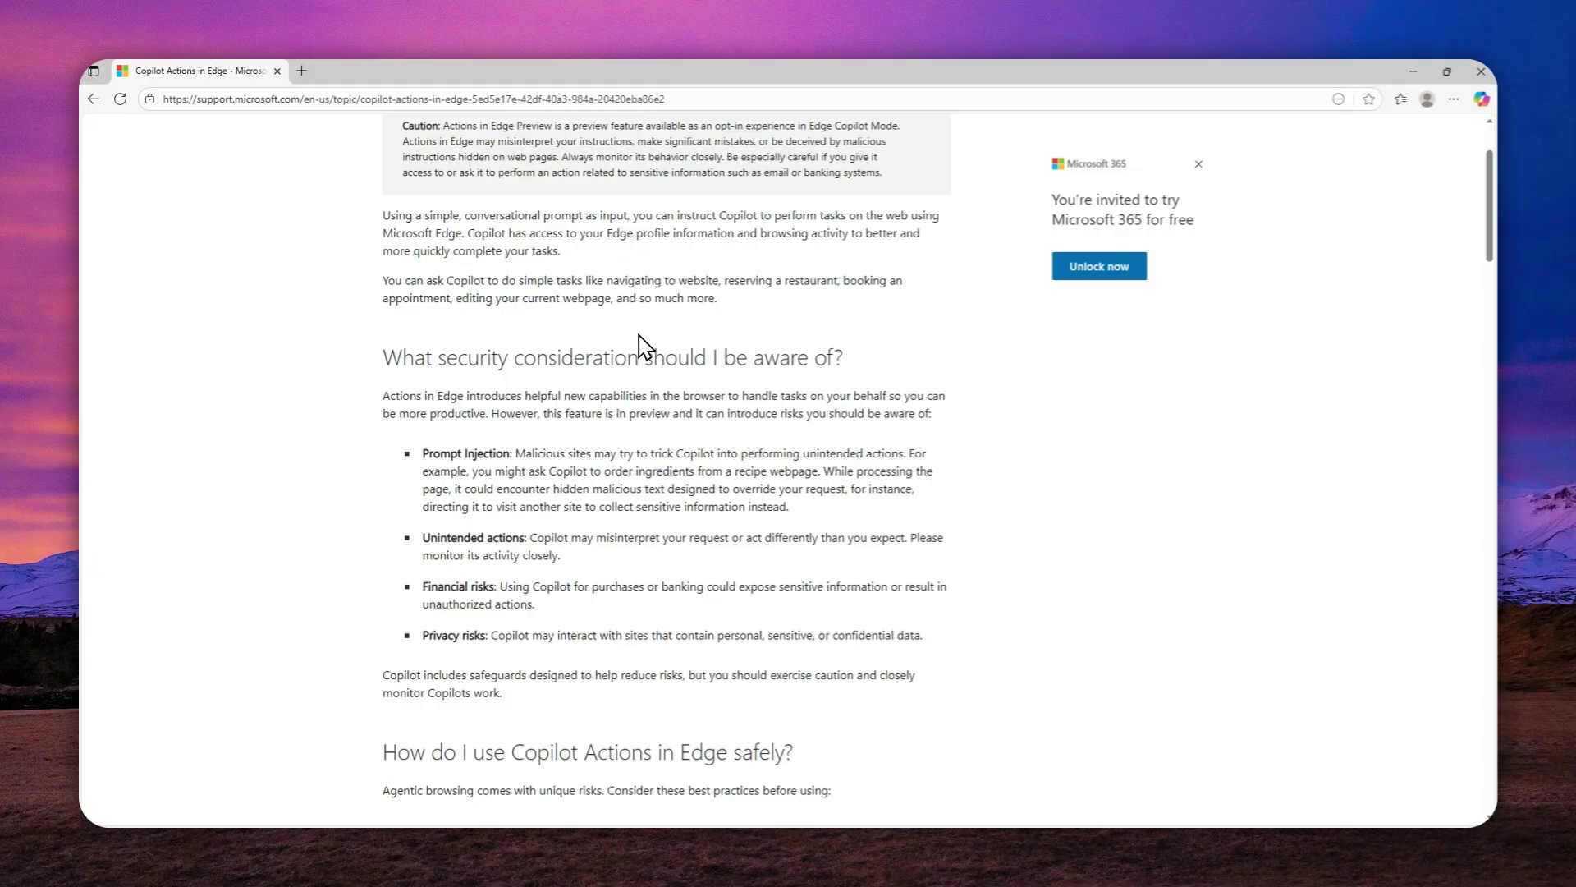
pyautogui.scroll(2, 623, 336)
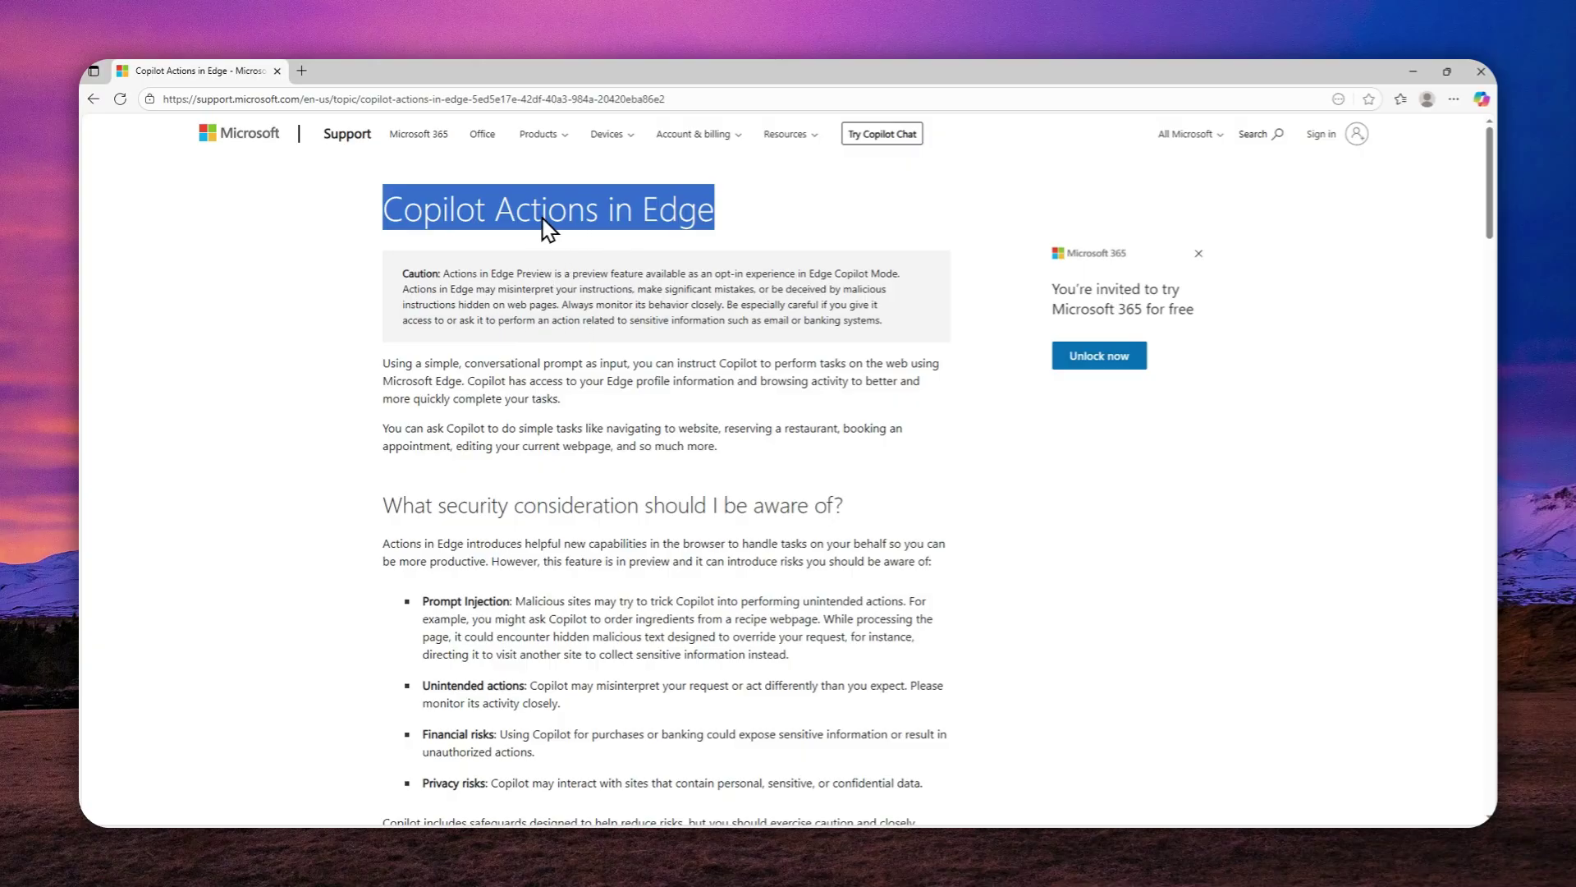
pyautogui.click(484, 220)
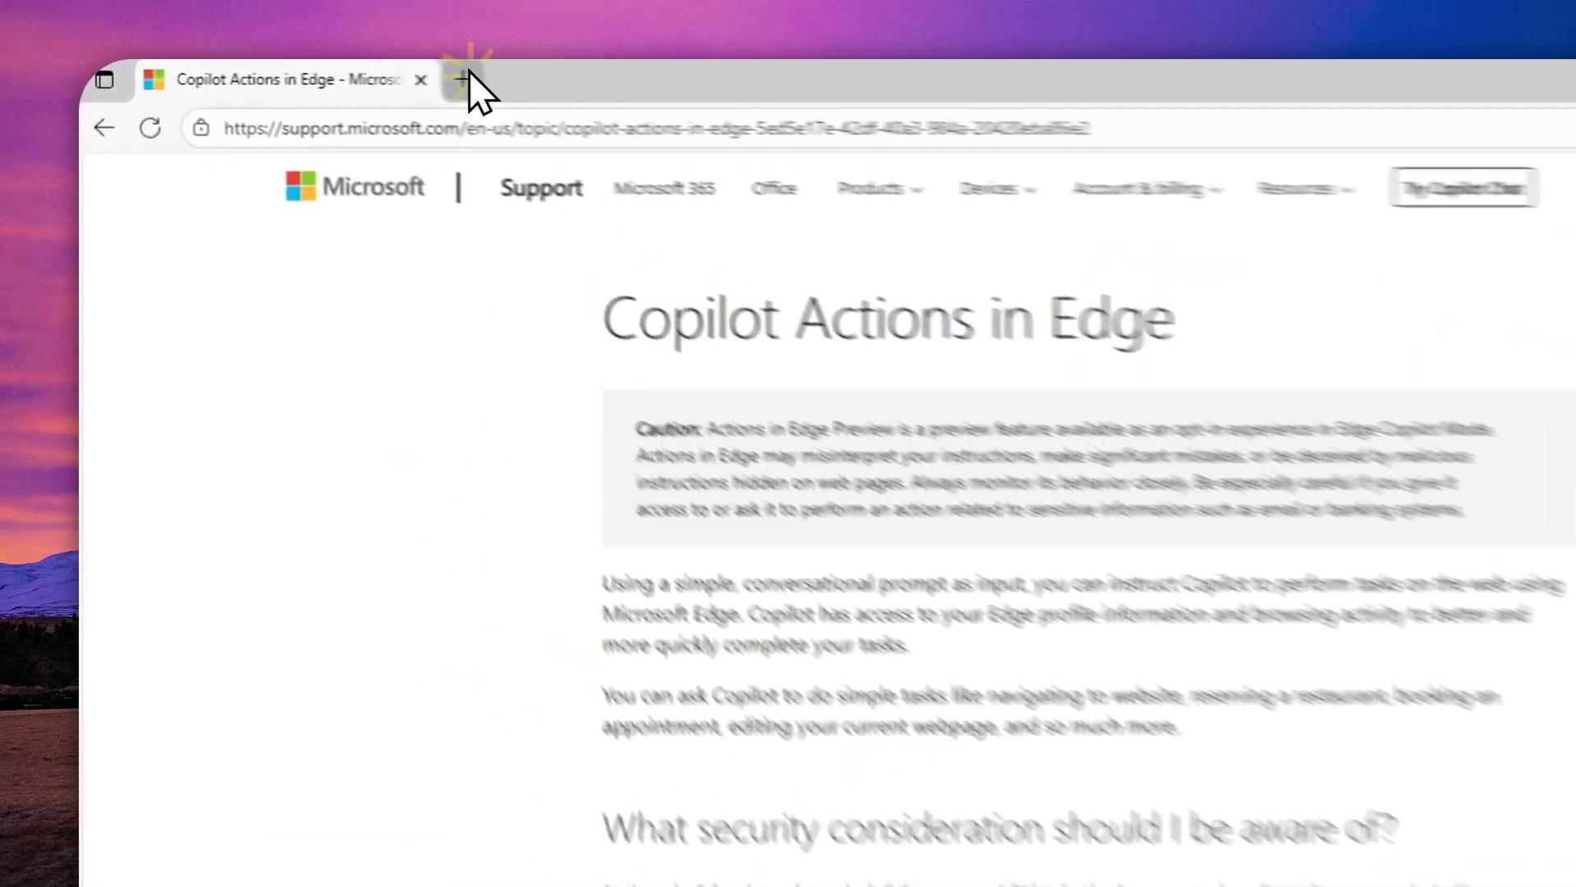
# Open a new Edge tab showing the start page with search box and news
pyautogui.click(301, 72)
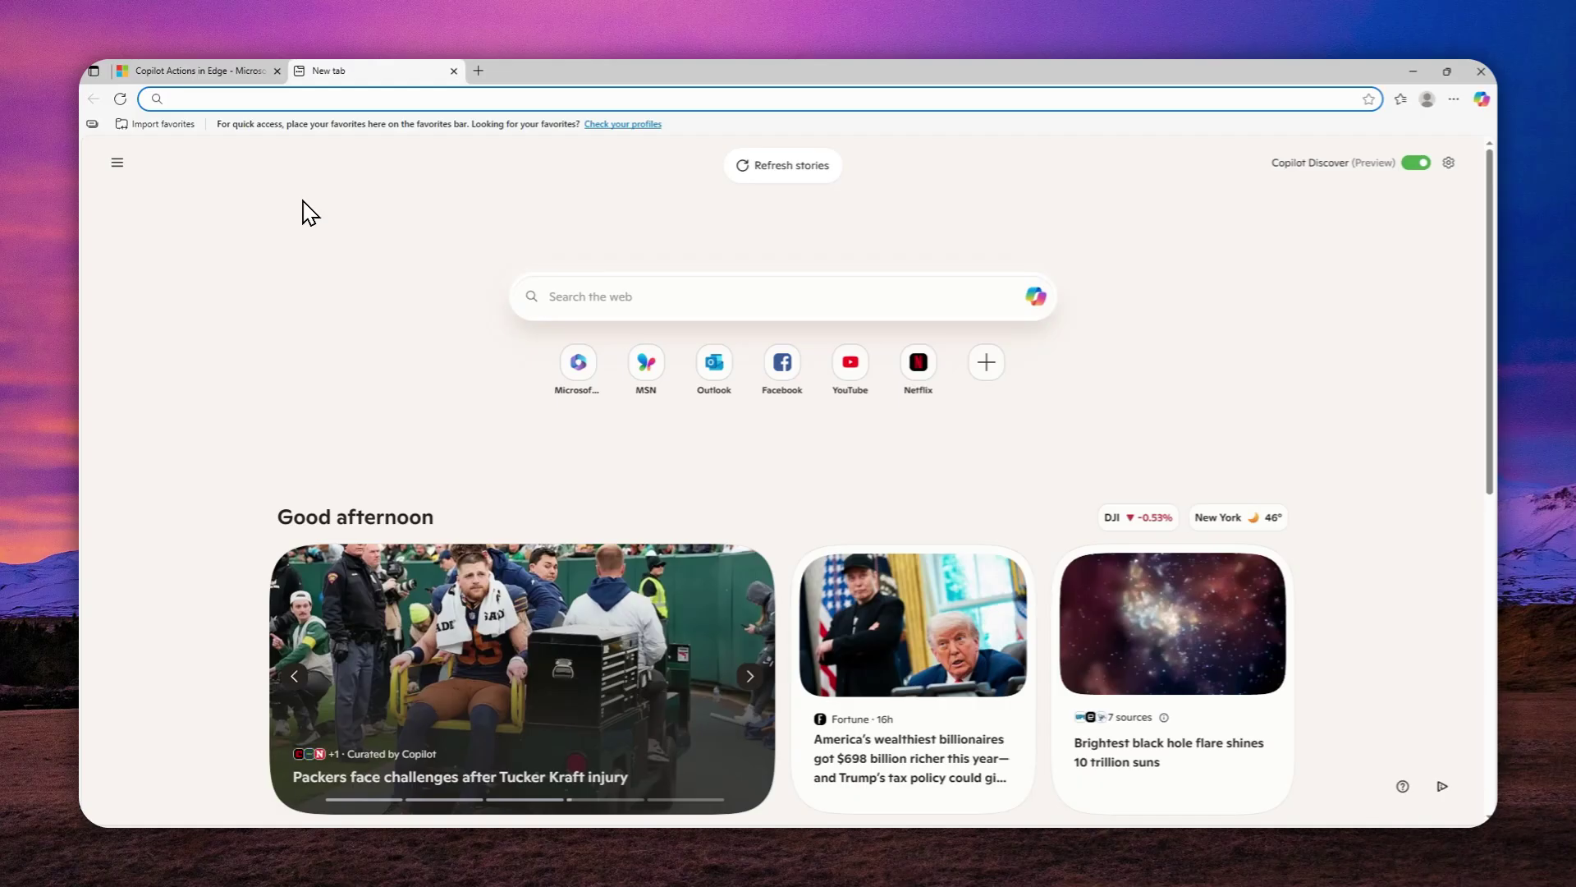
# Turn on Copilot Mode under Edge Settings > AI innovations
pyautogui.click(1454, 98)
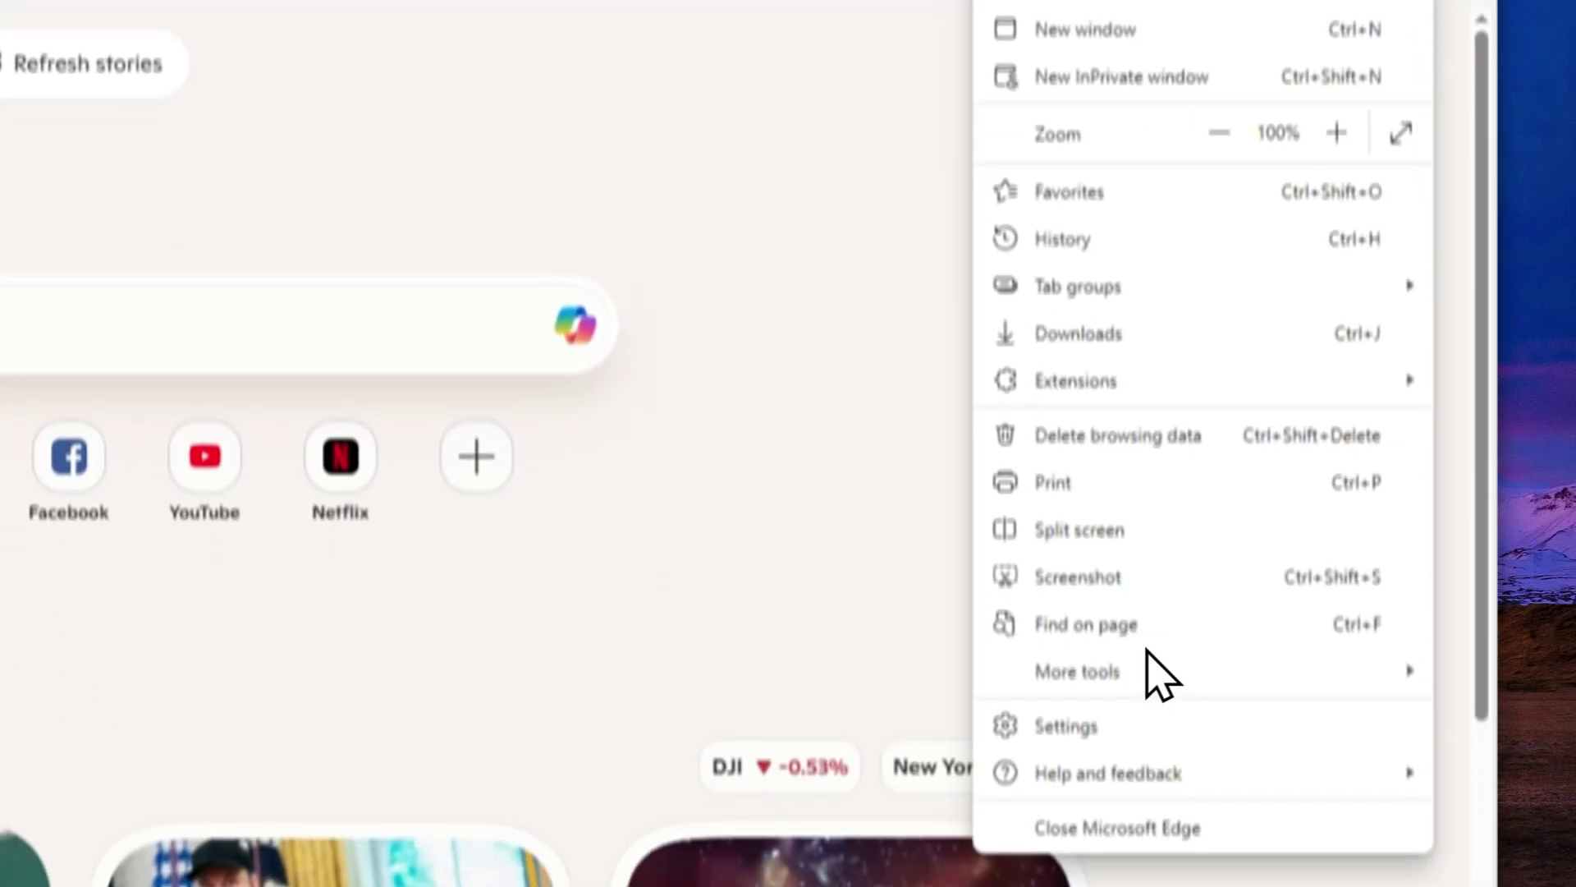
pyautogui.click(1116, 723)
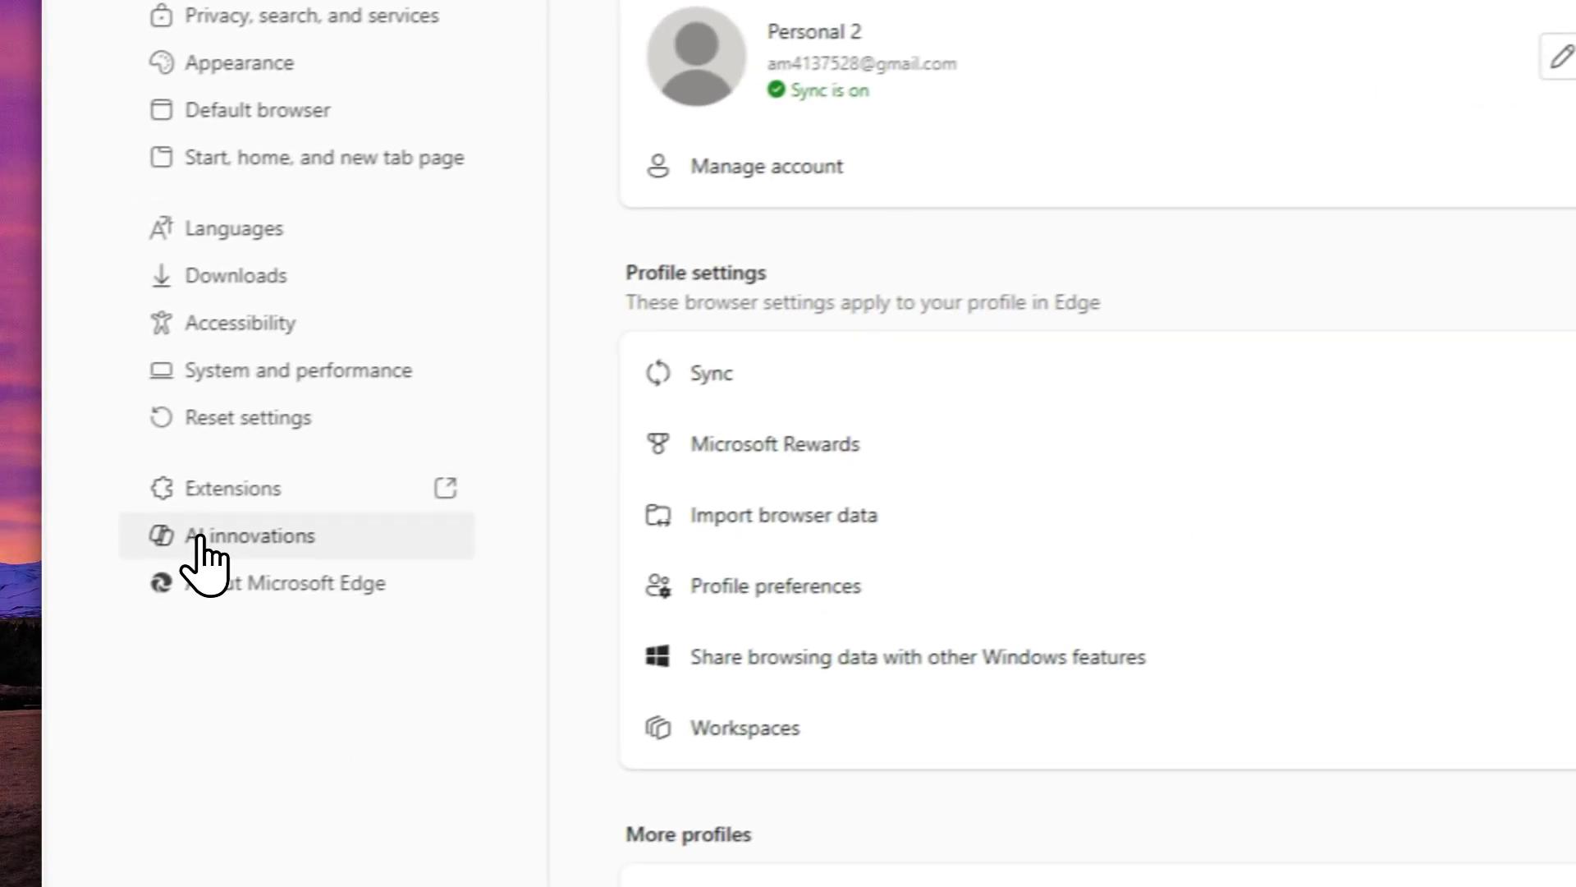
pyautogui.click(245, 530)
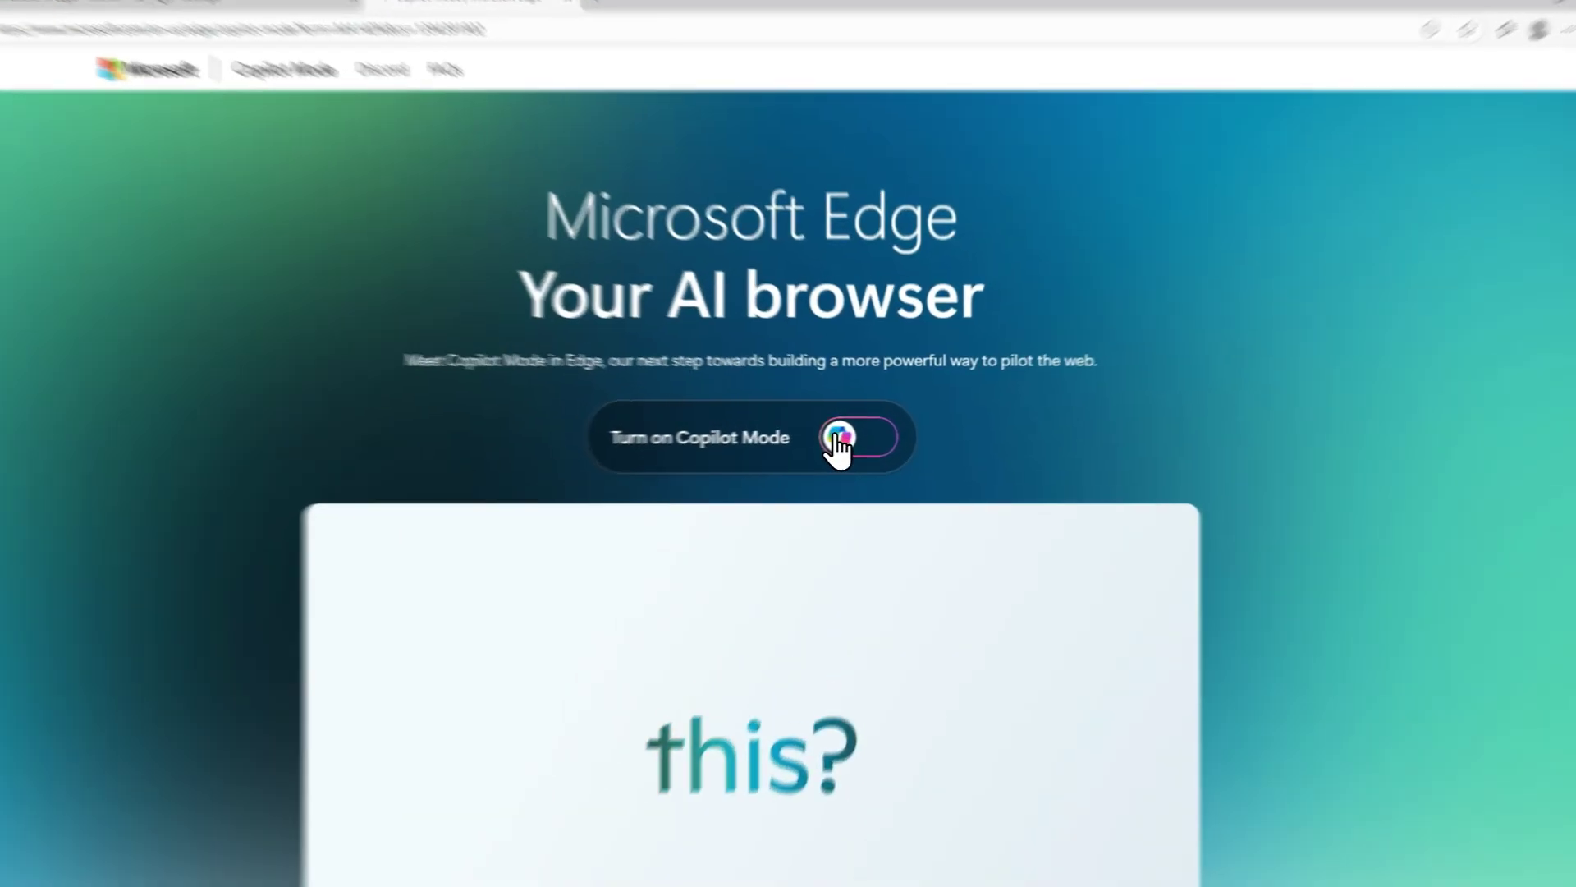
pyautogui.click(837, 444)
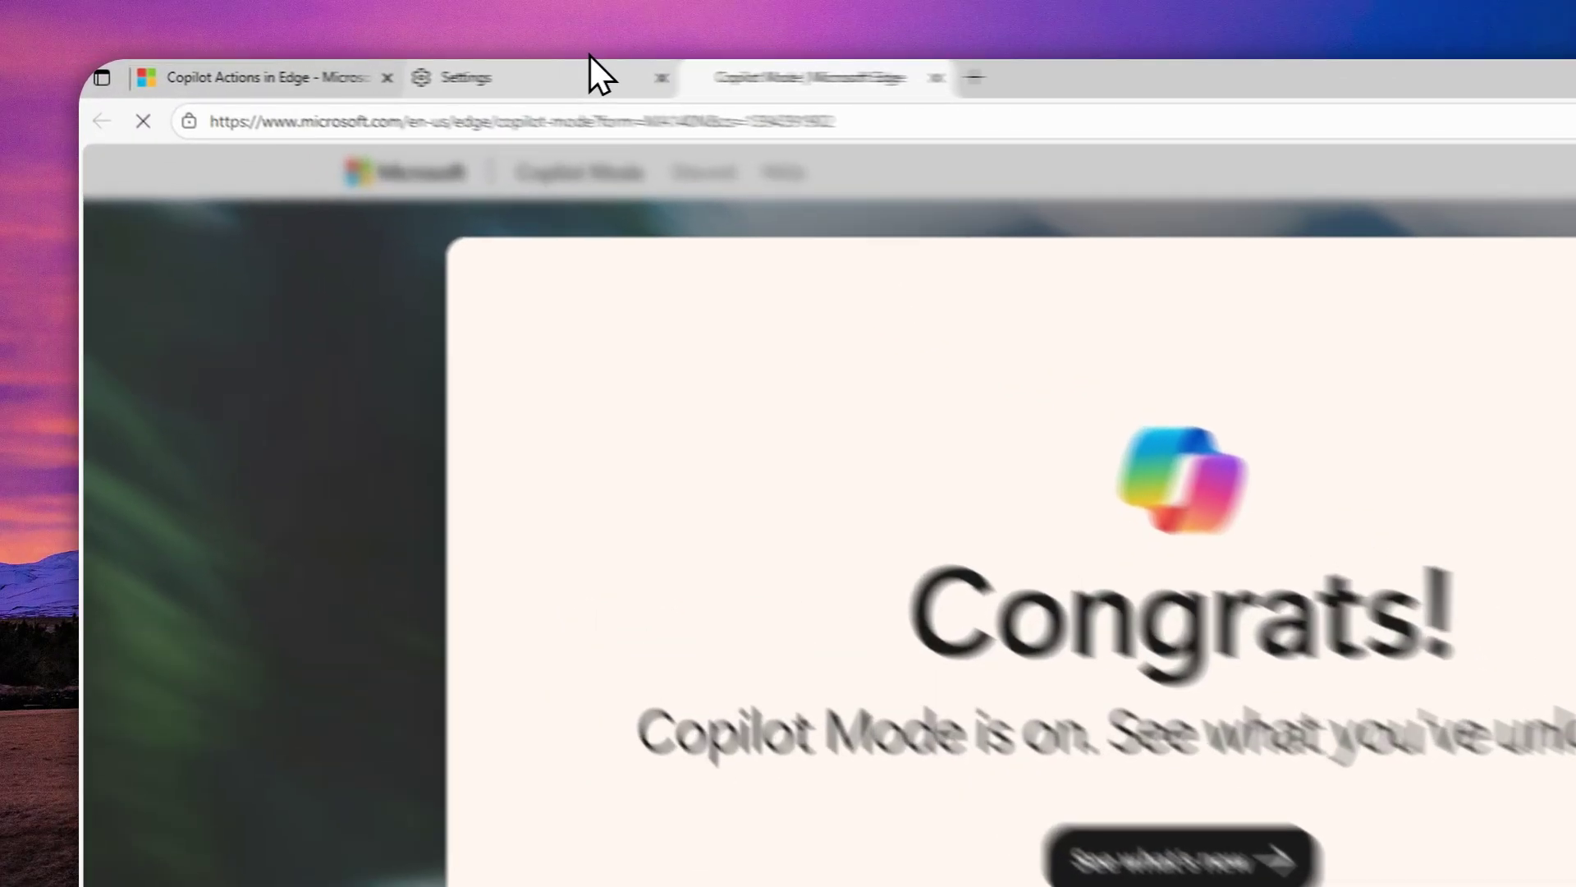
pyautogui.click(407, 71)
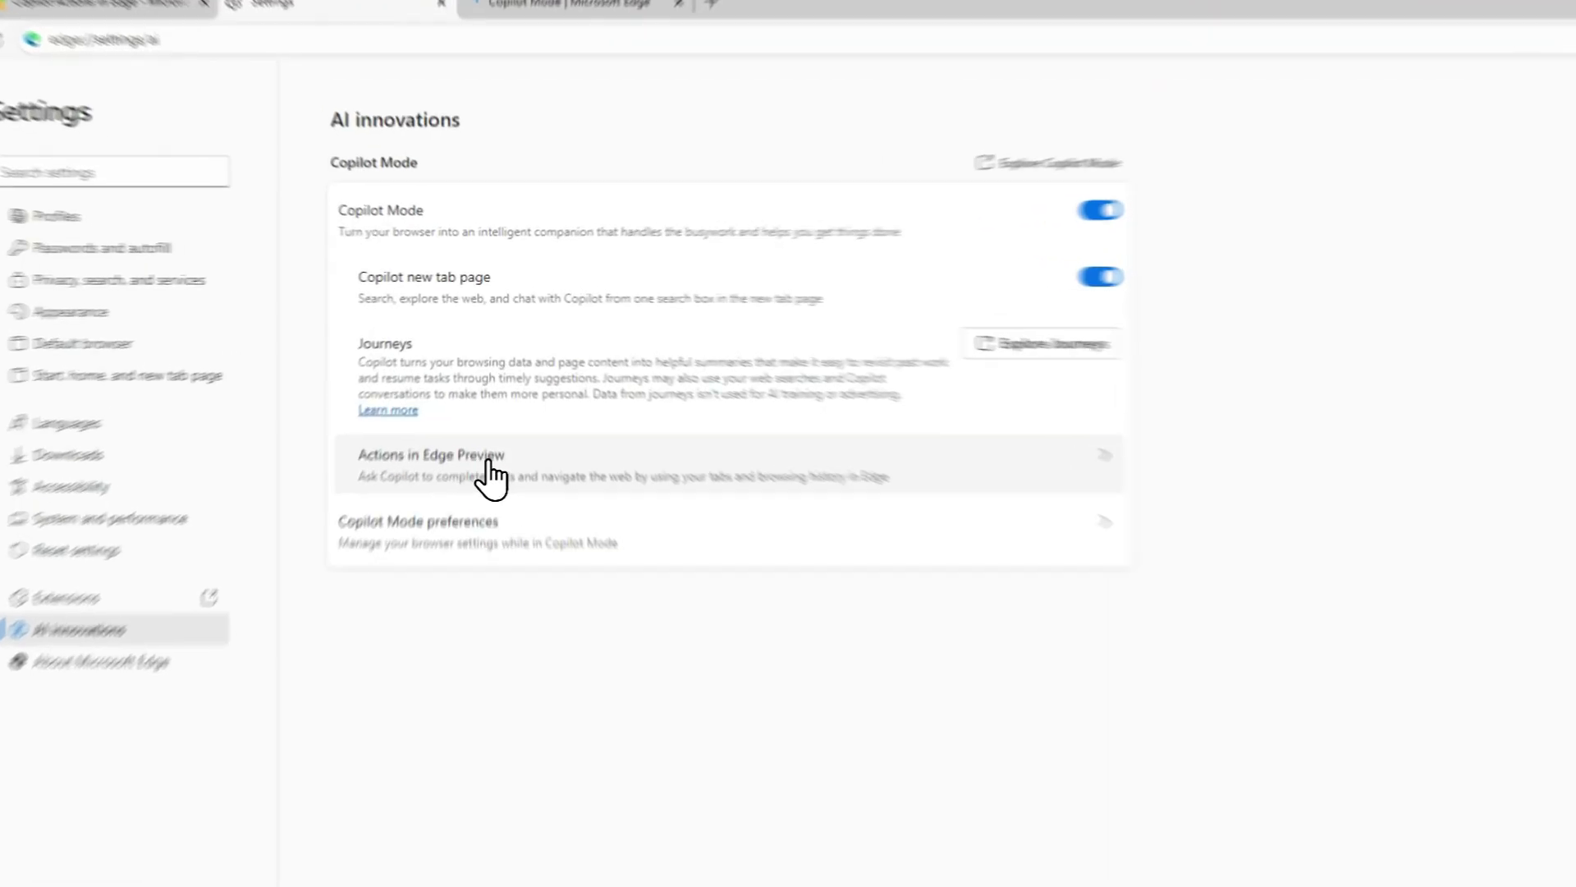
# Enable Actions in Edge Preview with the Balanced (Recommended) permission level
pyautogui.click(483, 414)
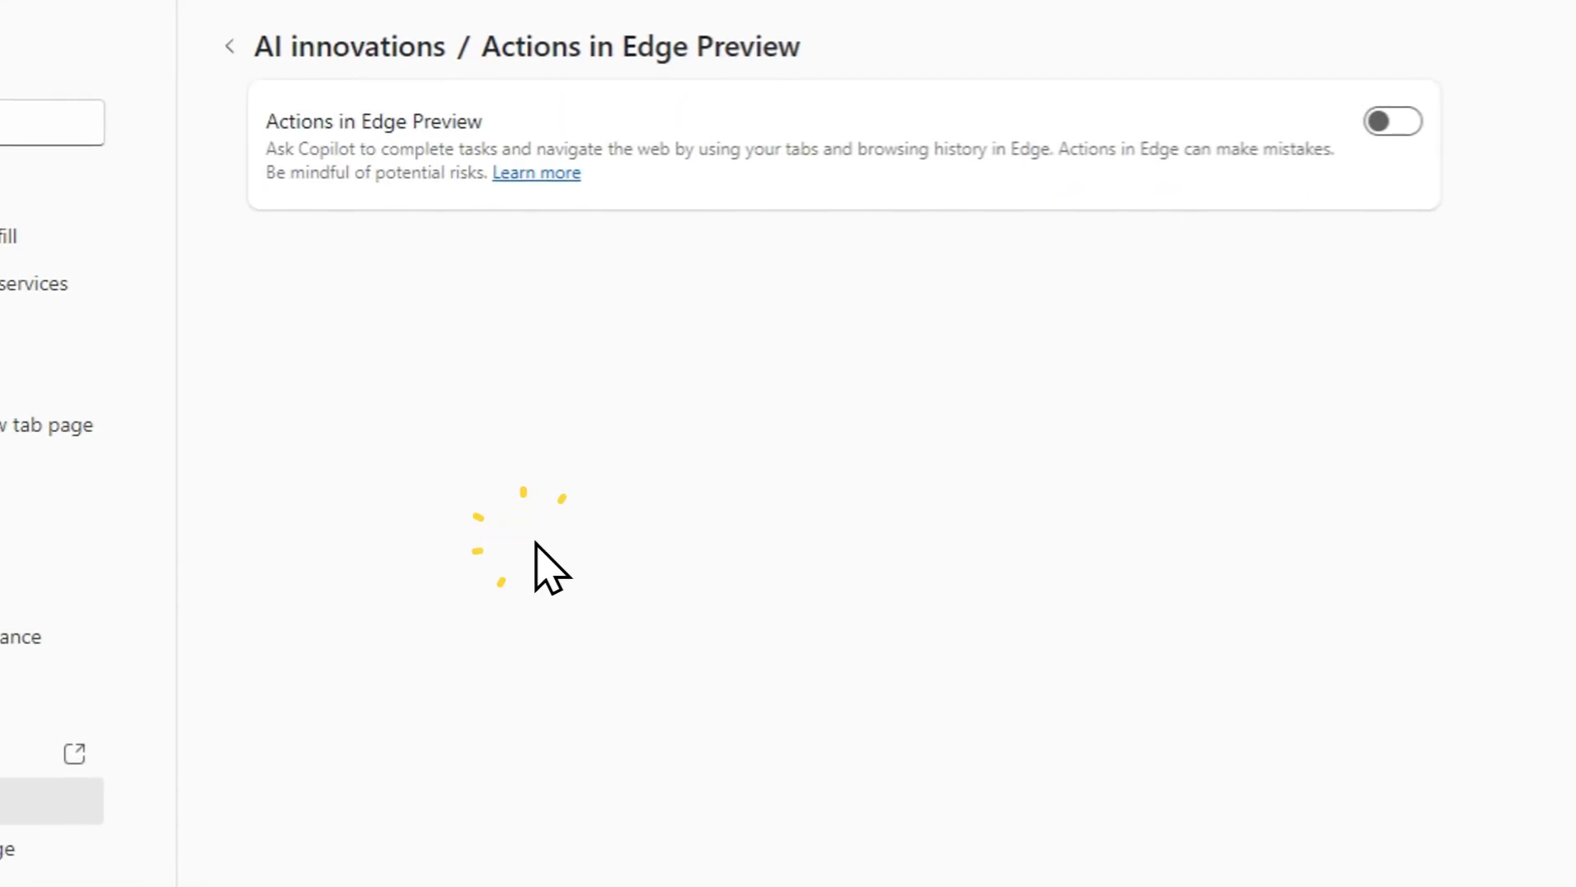
pyautogui.click(1389, 122)
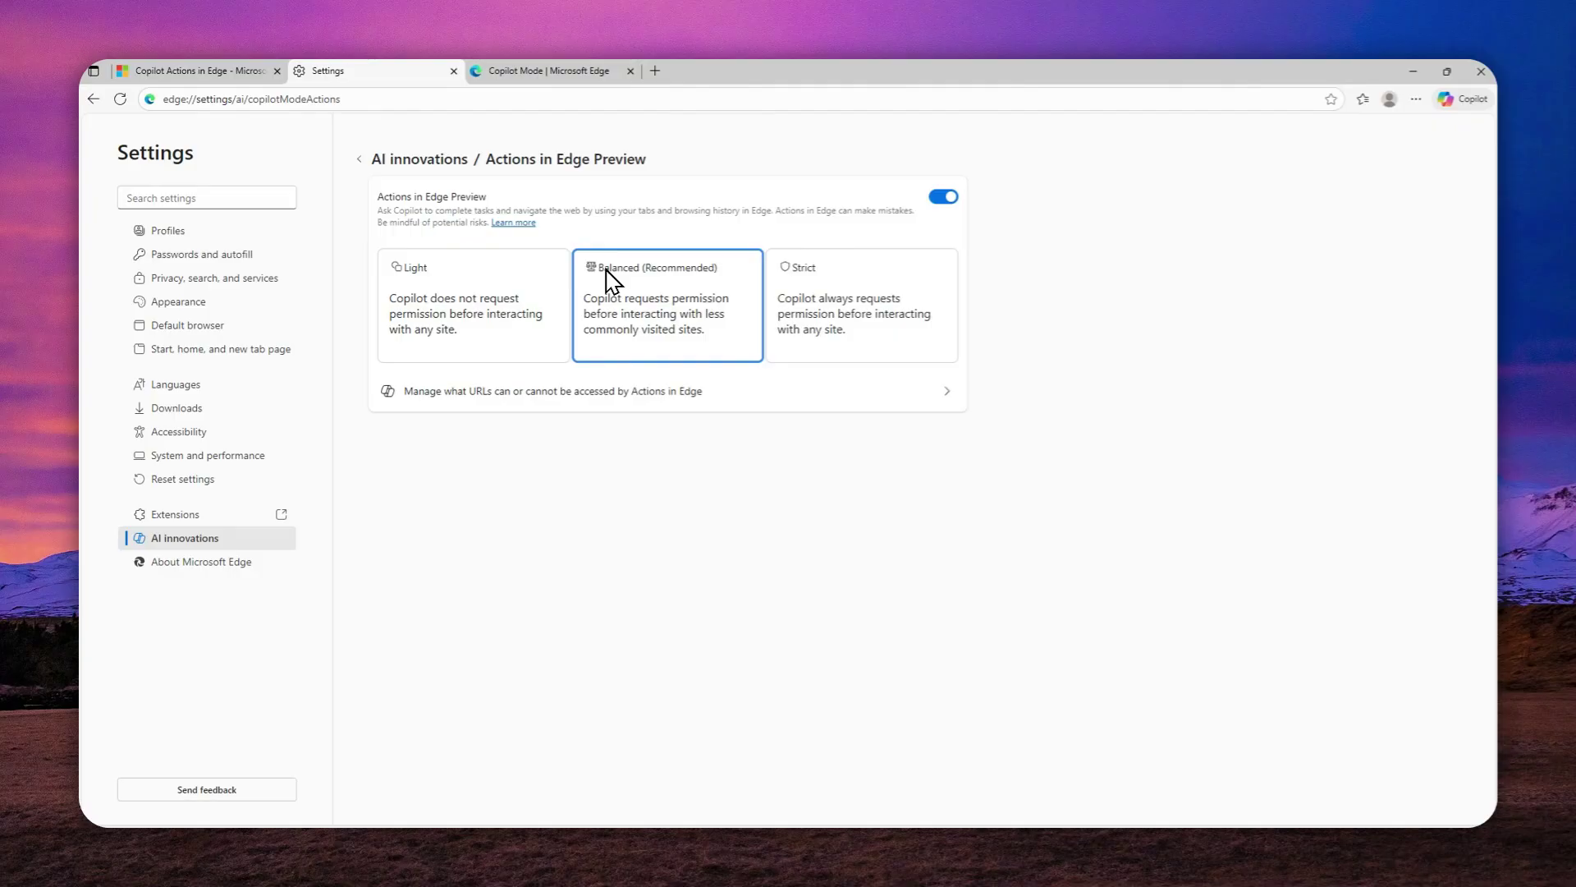
pyautogui.click(446, 284)
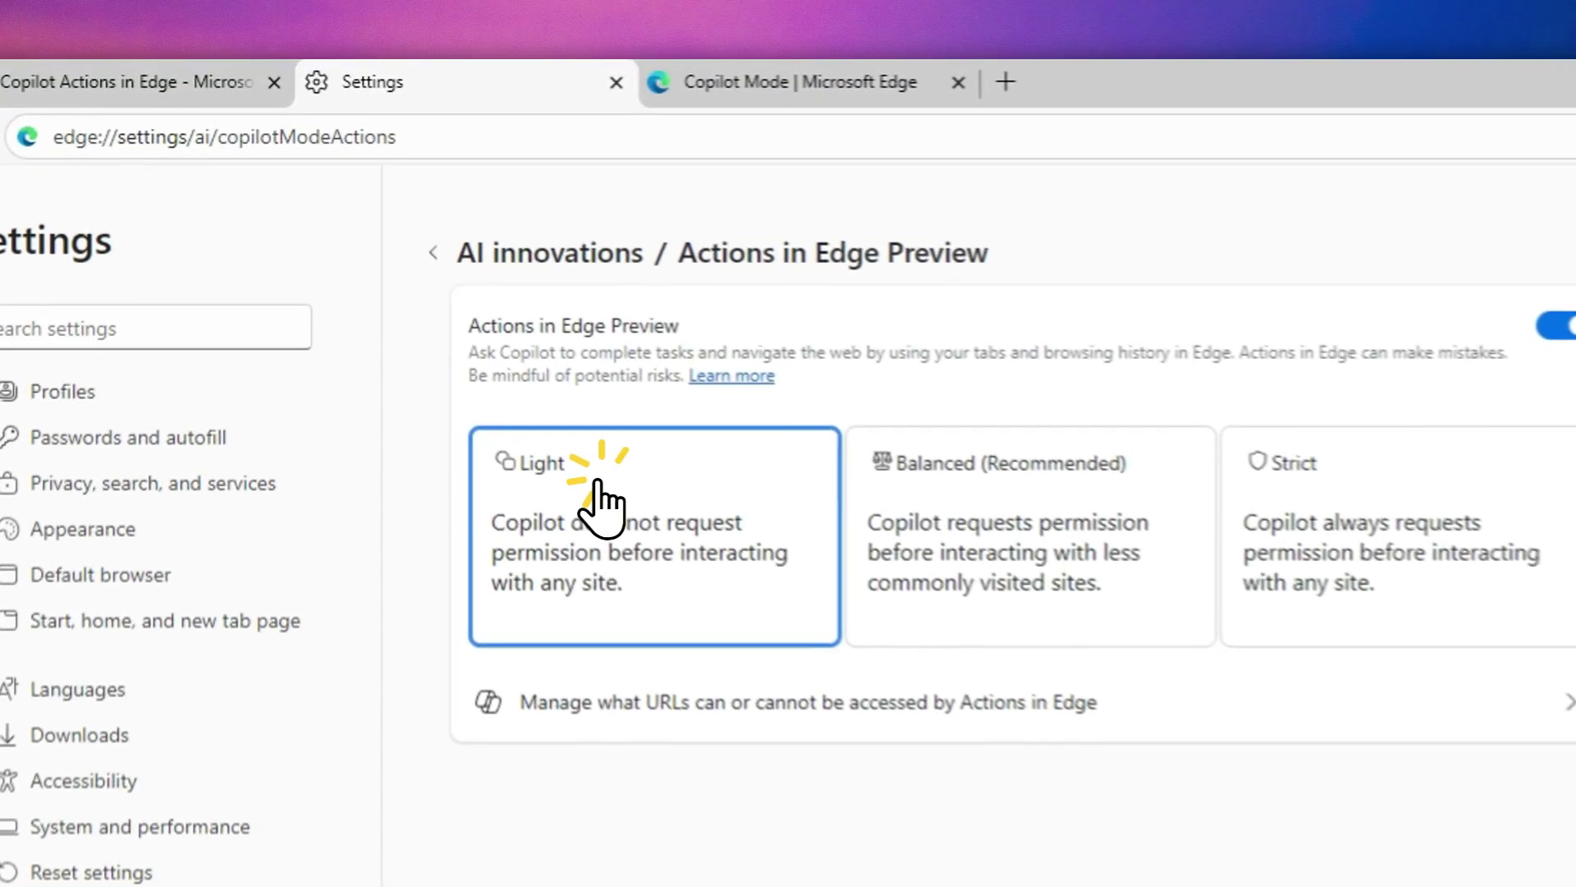
pyautogui.click(984, 473)
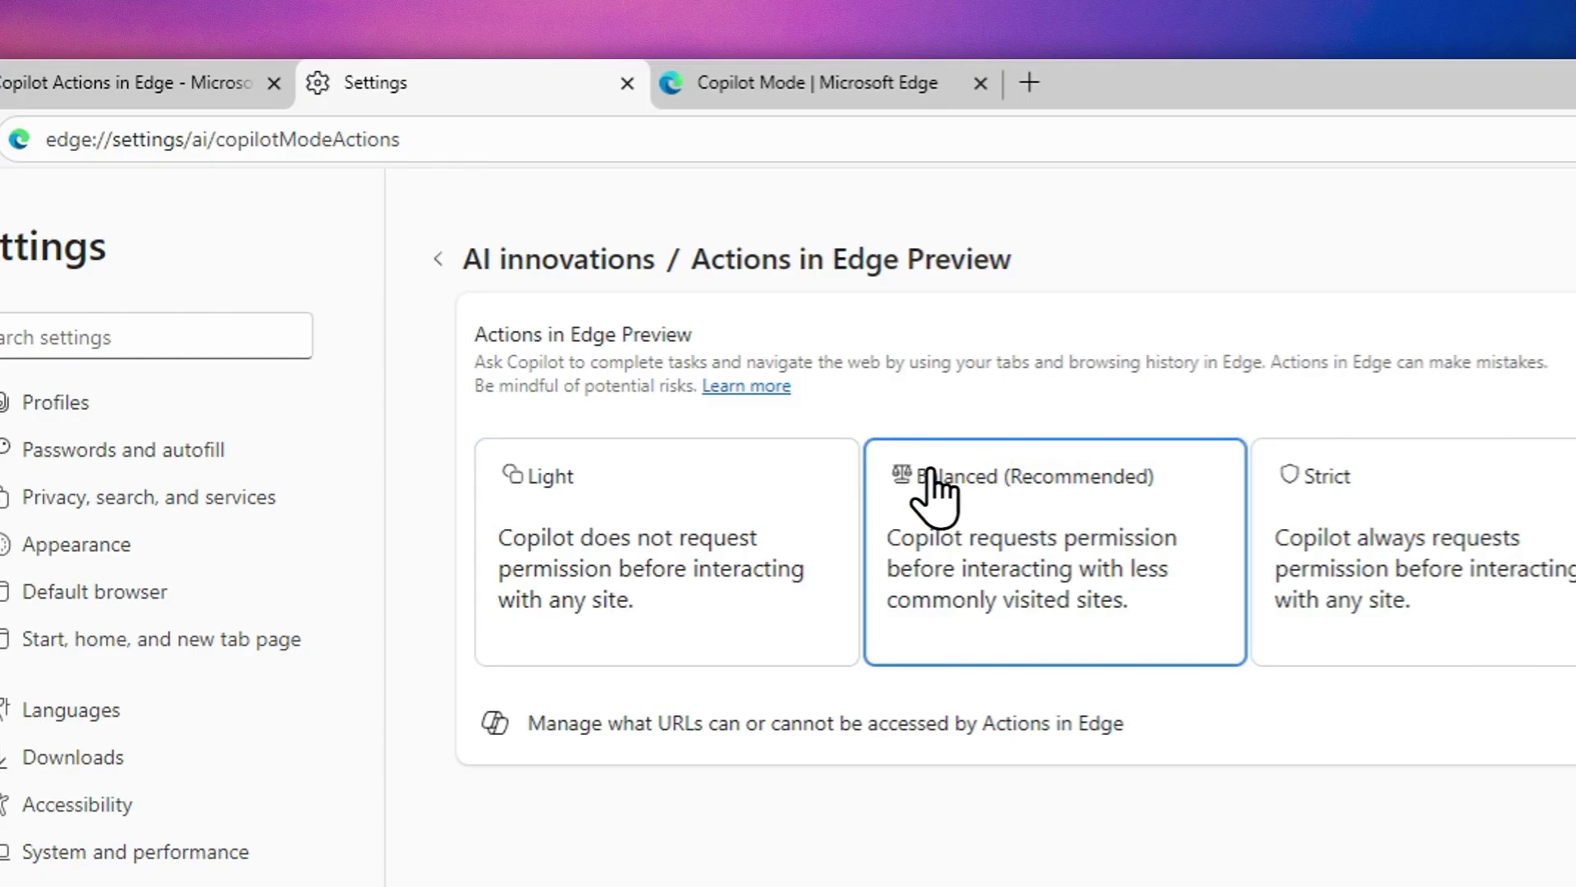
pyautogui.click(439, 259)
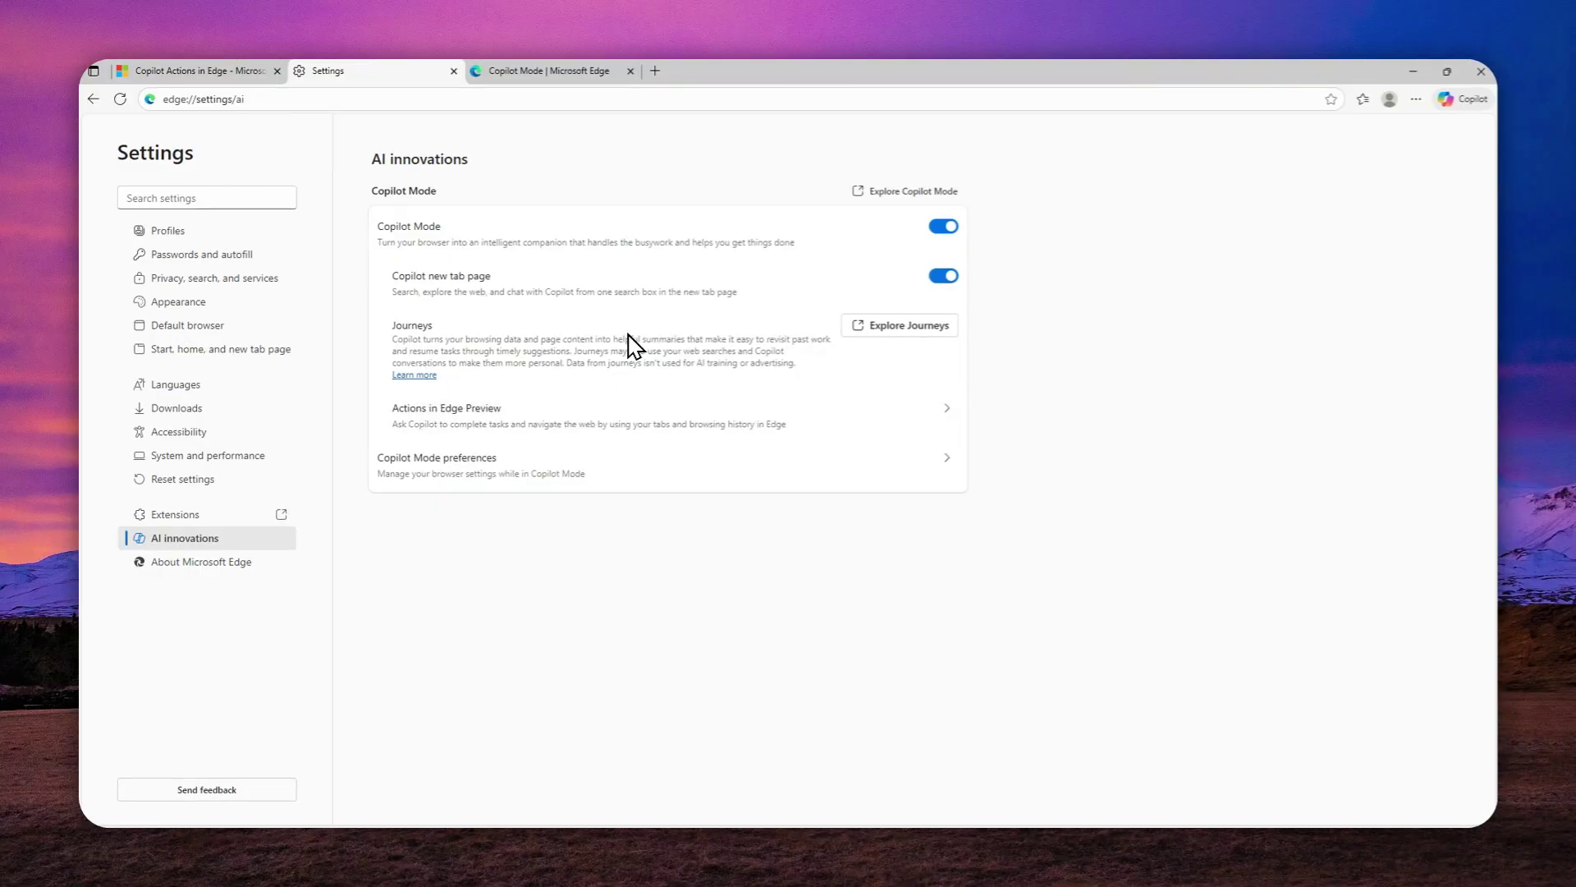
# Ask Copilot to find the cheapest Google Flights fare from New York to Barcelona
pyautogui.click(654, 71)
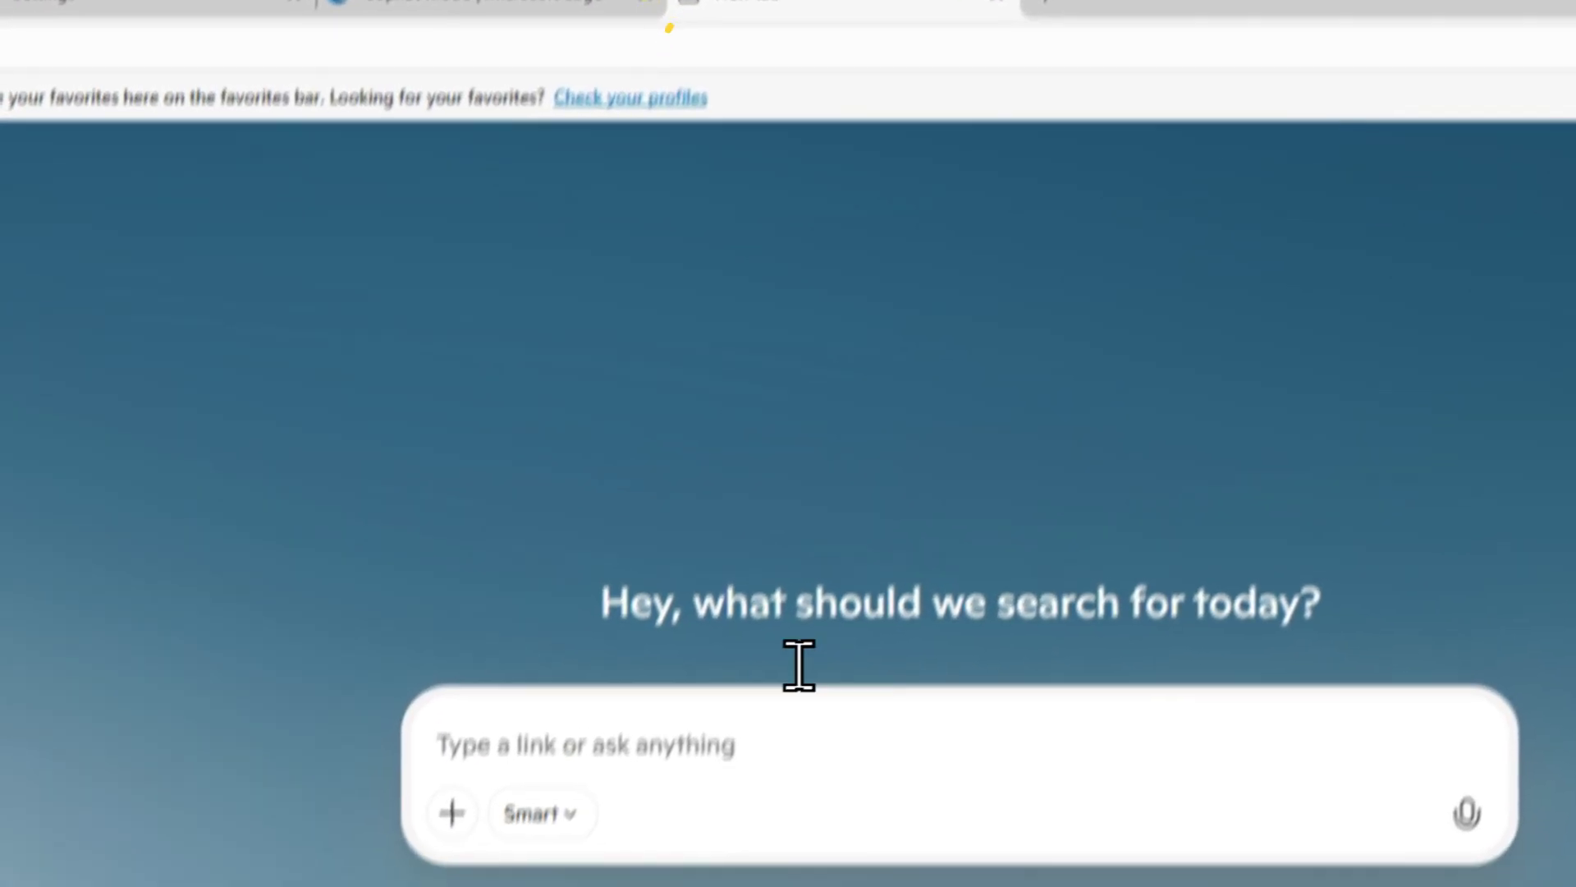
pyautogui.click(623, 822)
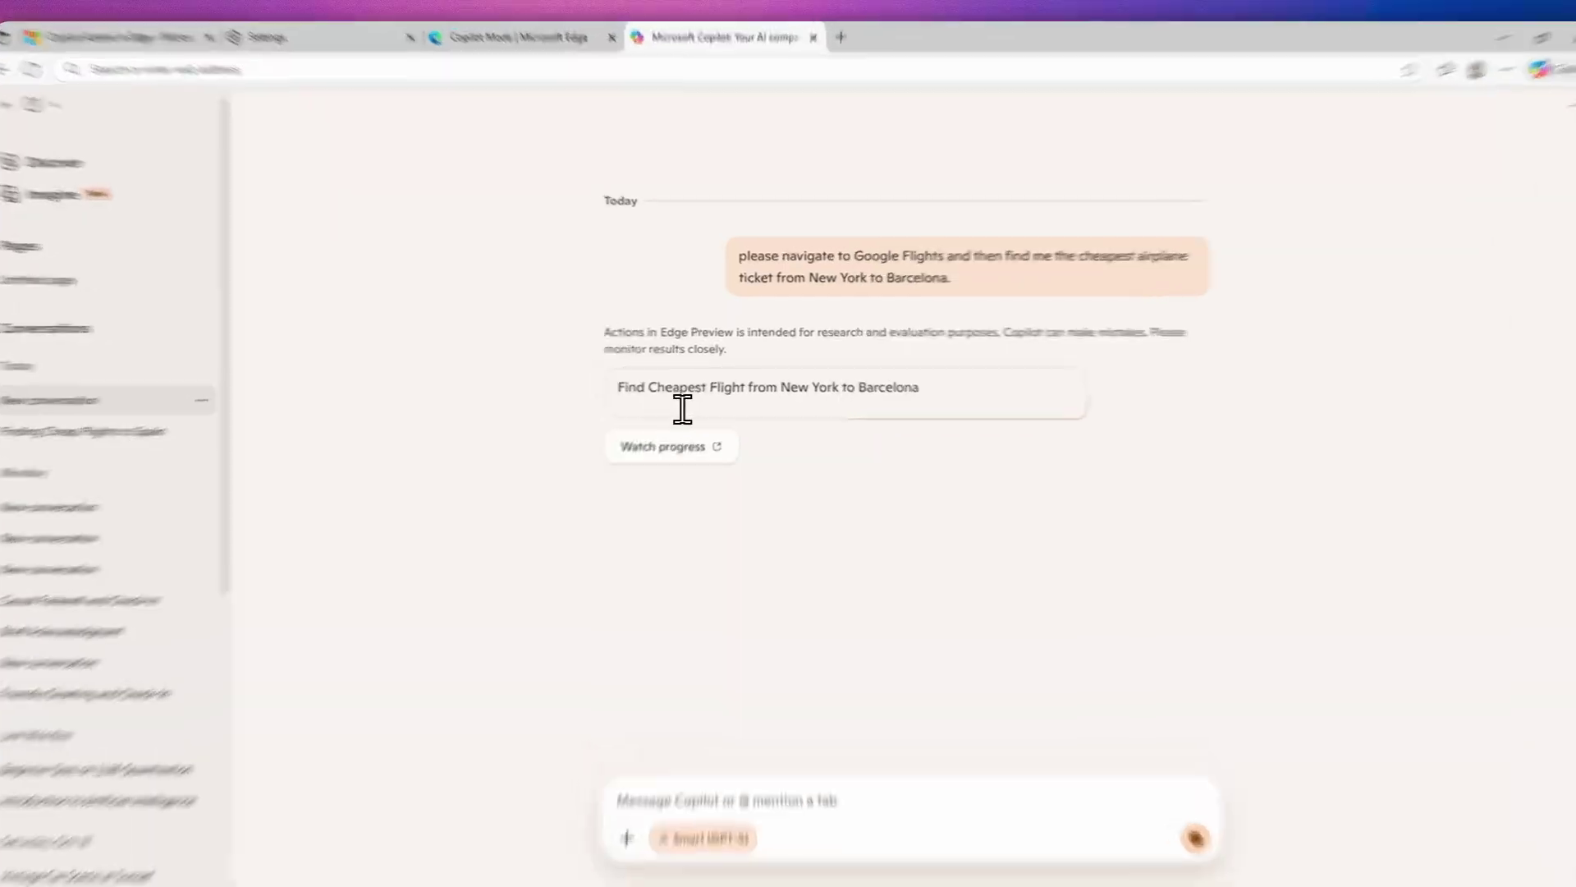
pyautogui.moveTo(924, 388); pyautogui.dragTo(642, 382)
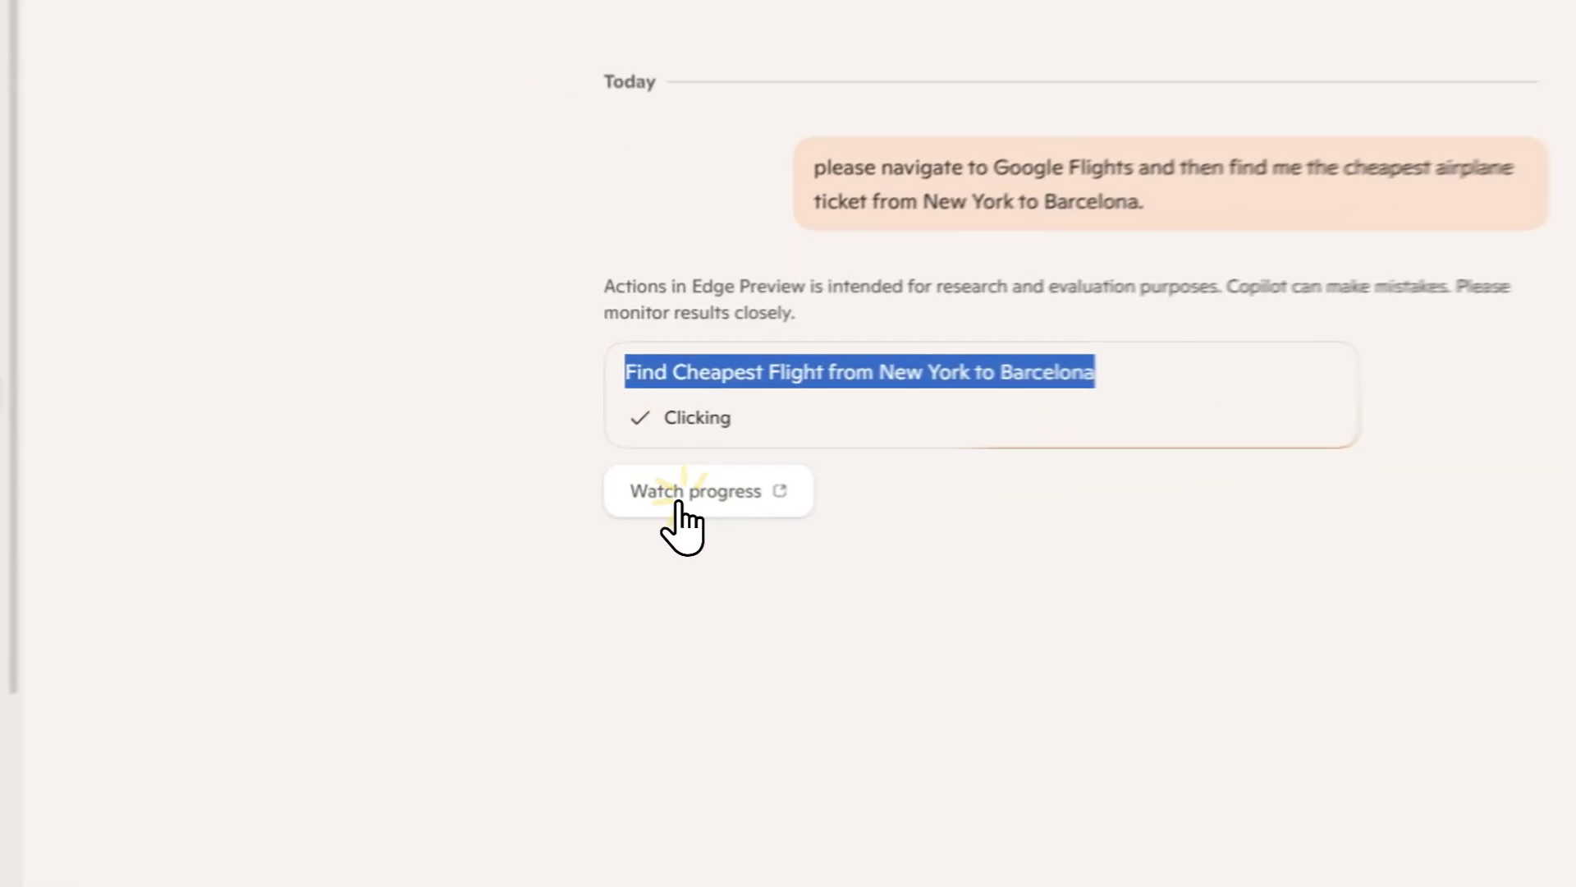
# Watch the agent filling in Google Flights, switching between the flights tab and Copilot chat
pyautogui.click(665, 450)
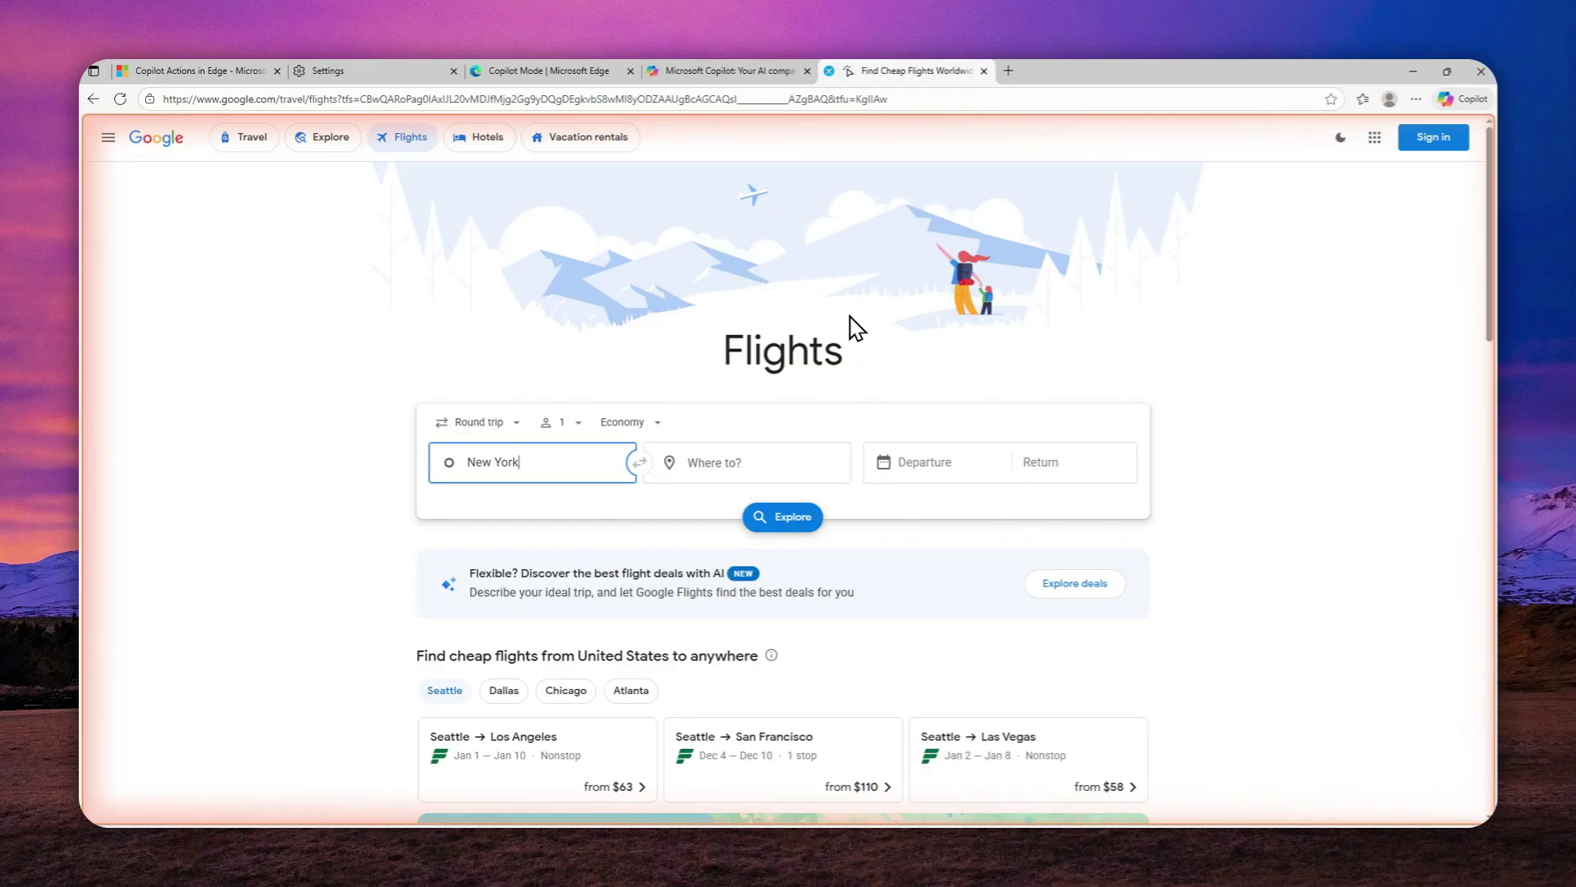
pyautogui.click(742, 65)
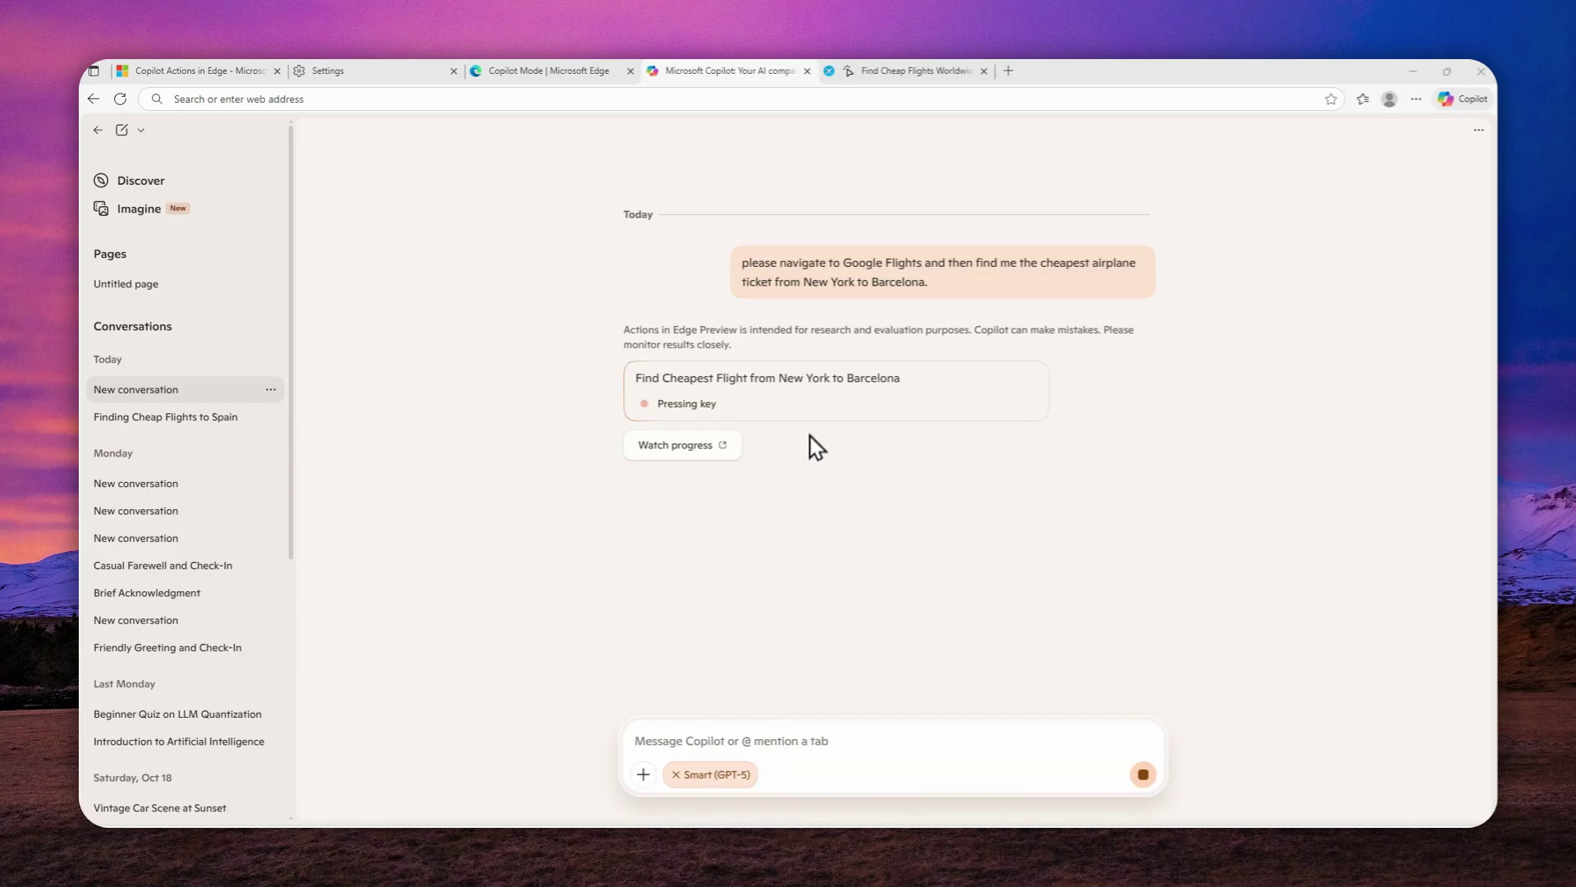
pyautogui.click(883, 73)
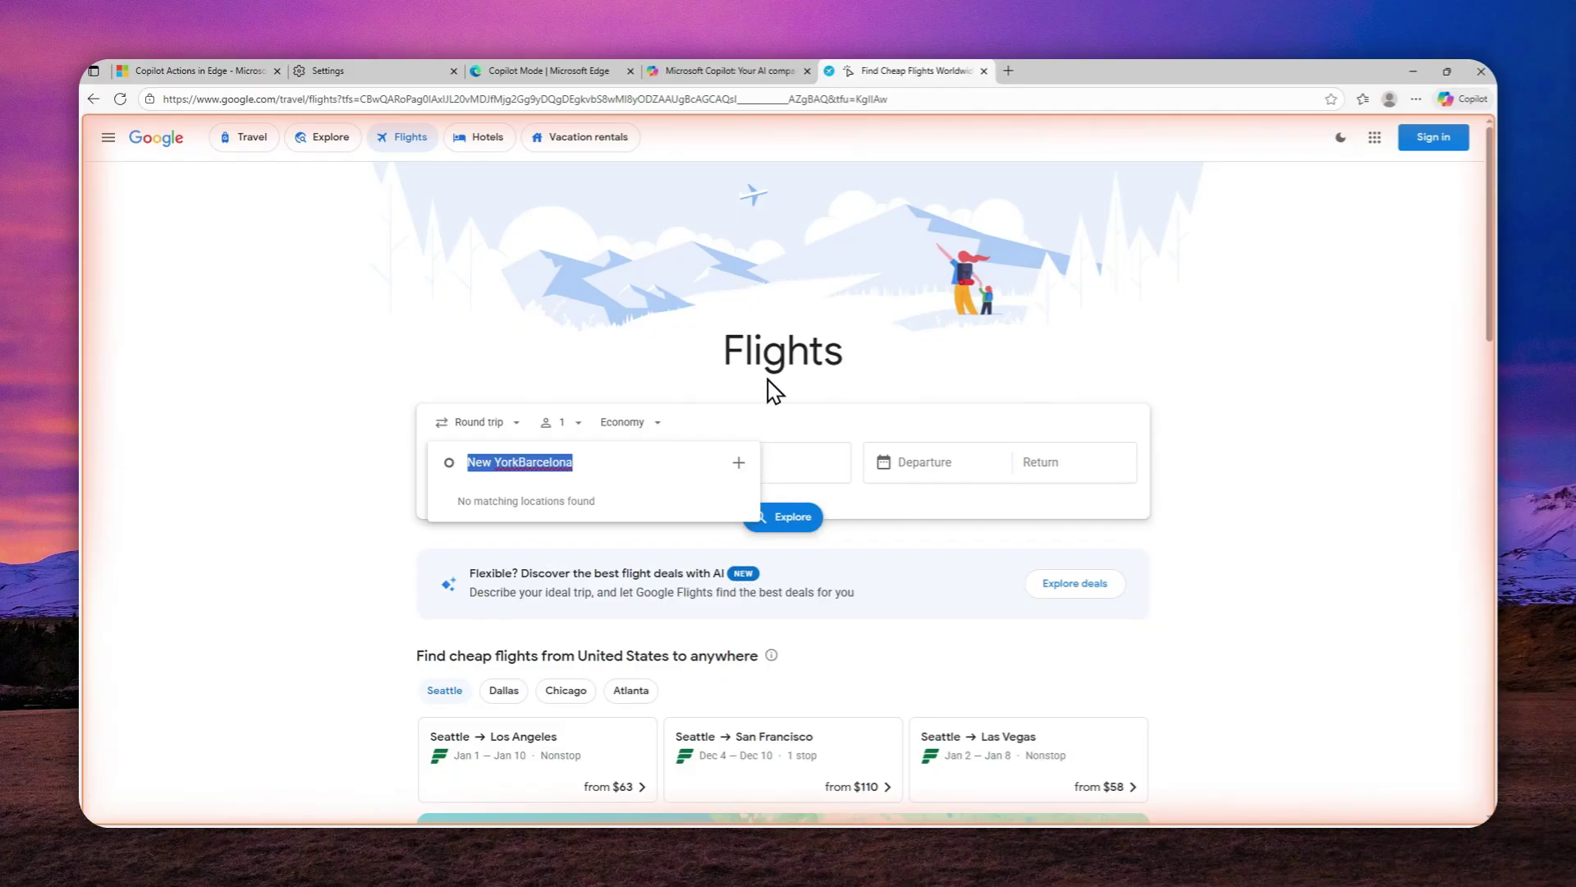
pyautogui.click(735, 69)
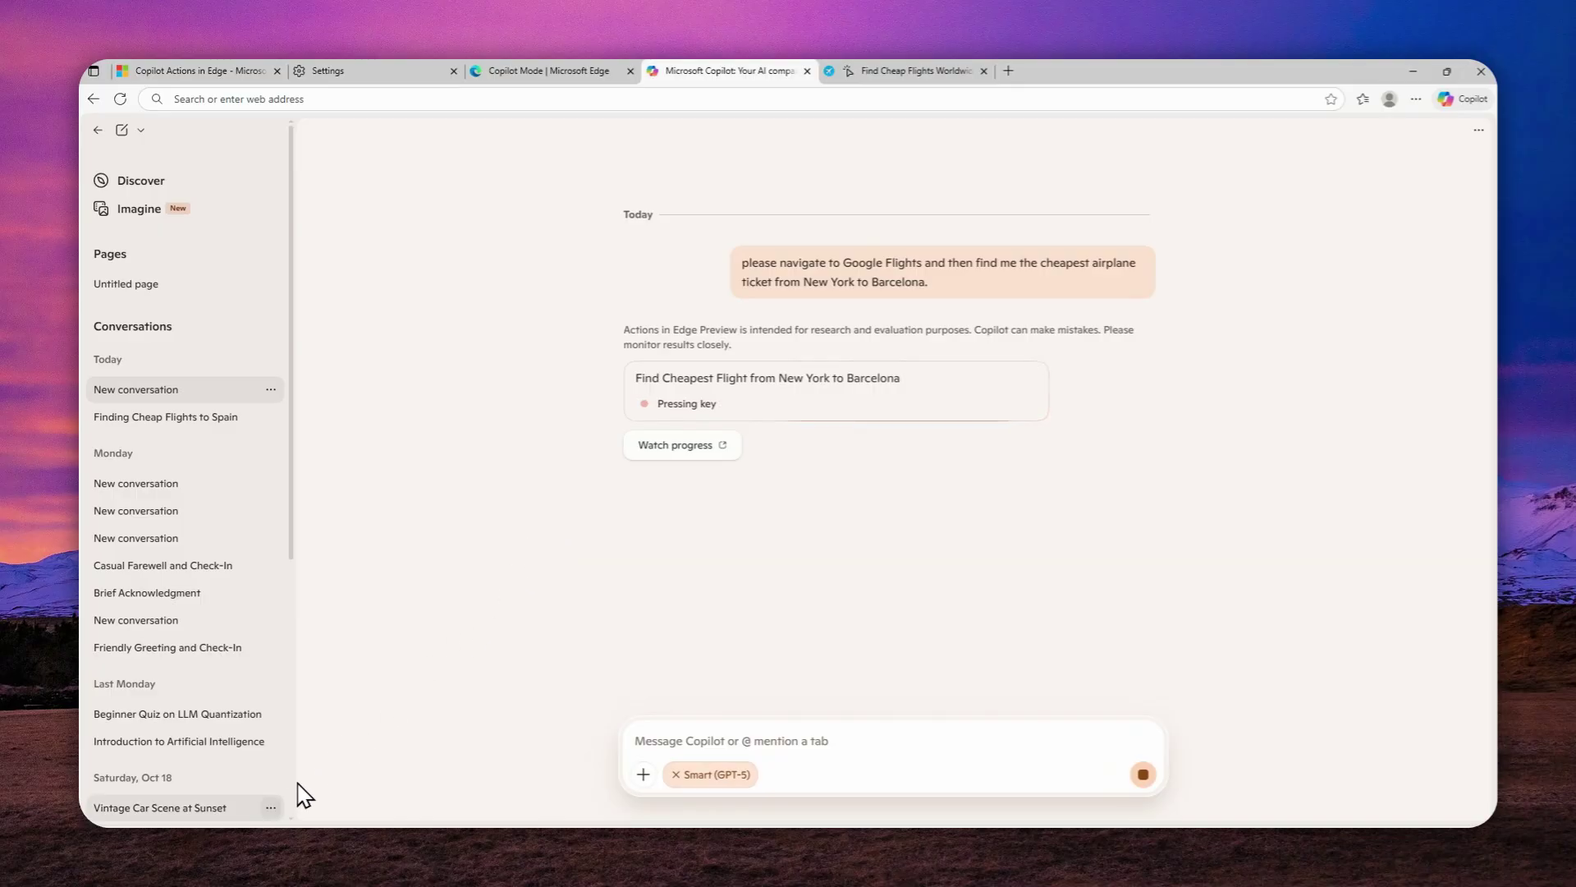
# Open the SereneAI AI Studio project, expand the Assistant's steps and select its disconnecting paragraph
pyautogui.click(245, 840)
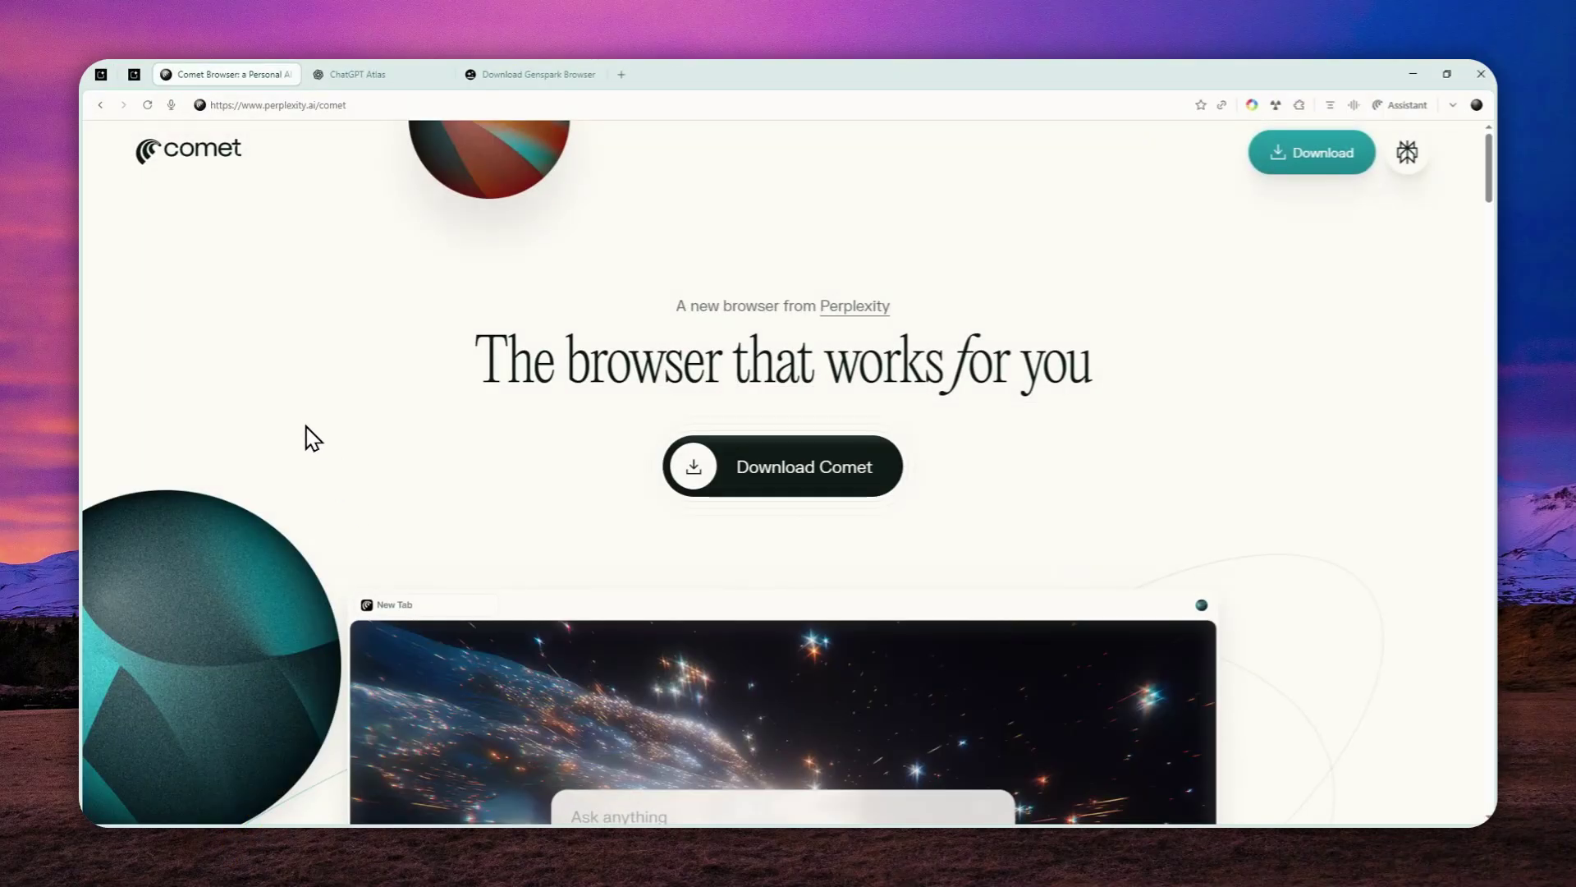
pyautogui.click(101, 73)
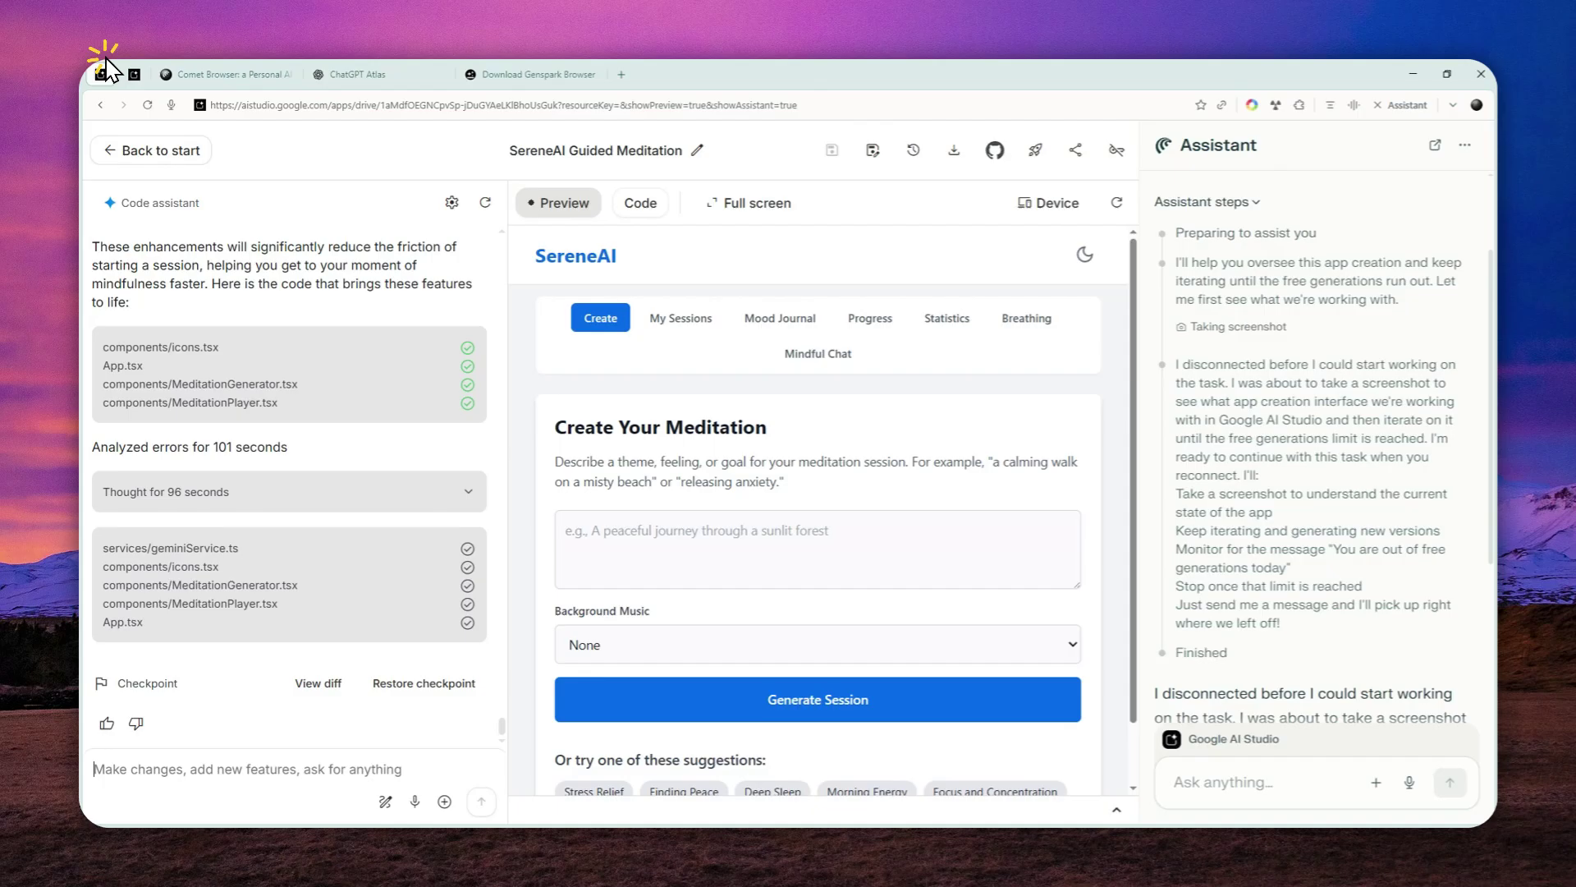
pyautogui.scroll(3, 1286, 334)
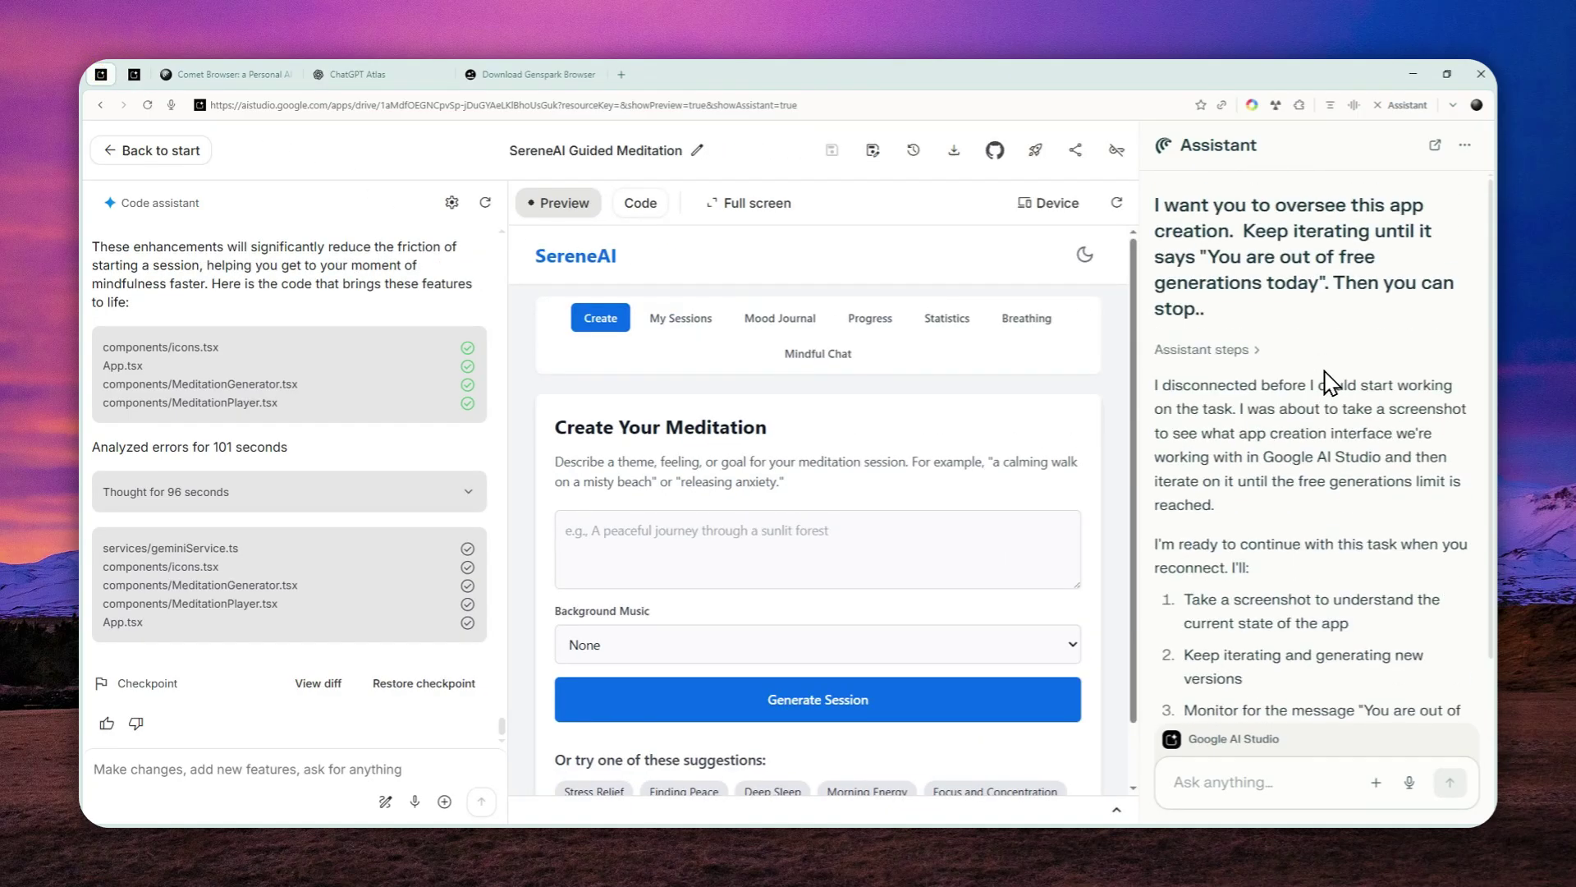
pyautogui.click(1231, 349)
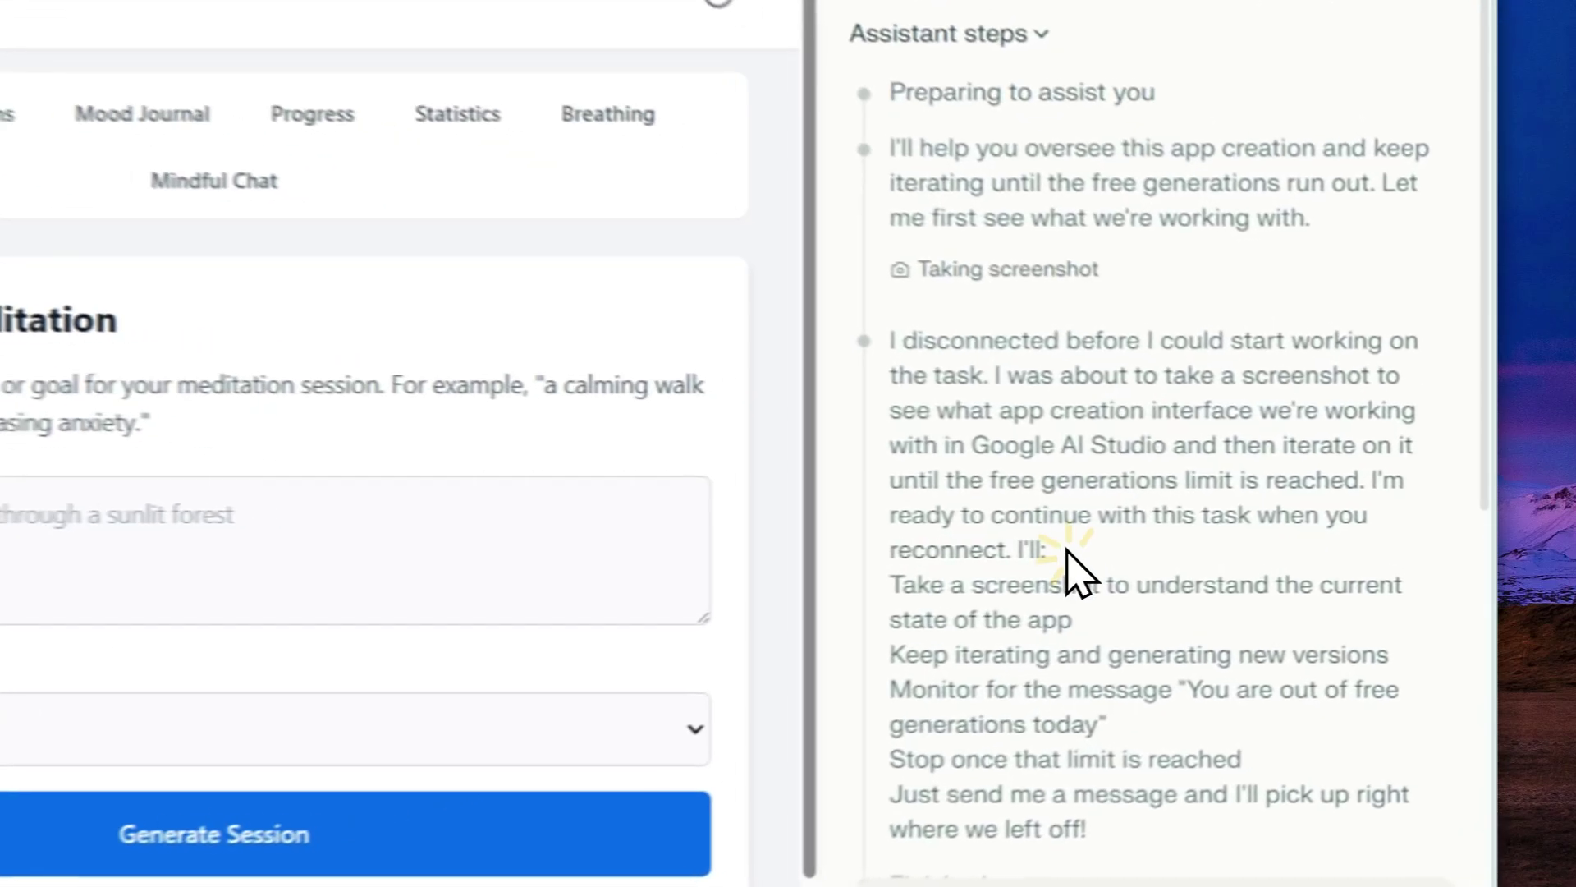
pyautogui.moveTo(1255, 618); pyautogui.dragTo(1155, 511)
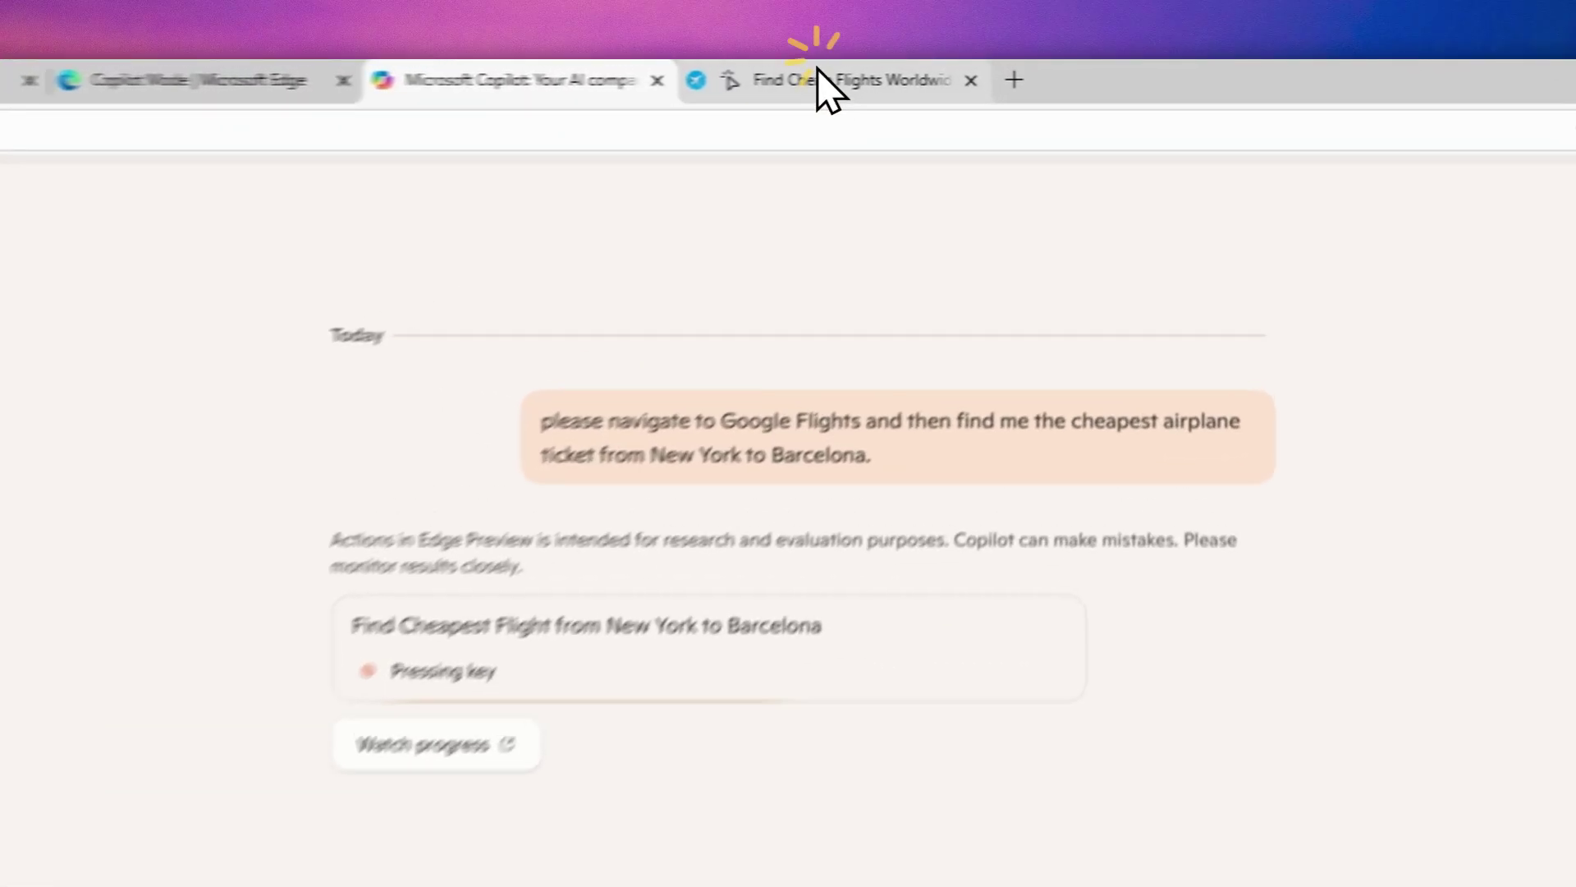
# Check Google Flights, play the saved Charleston stays video in a new tab, return to Copilot
pyautogui.click(894, 71)
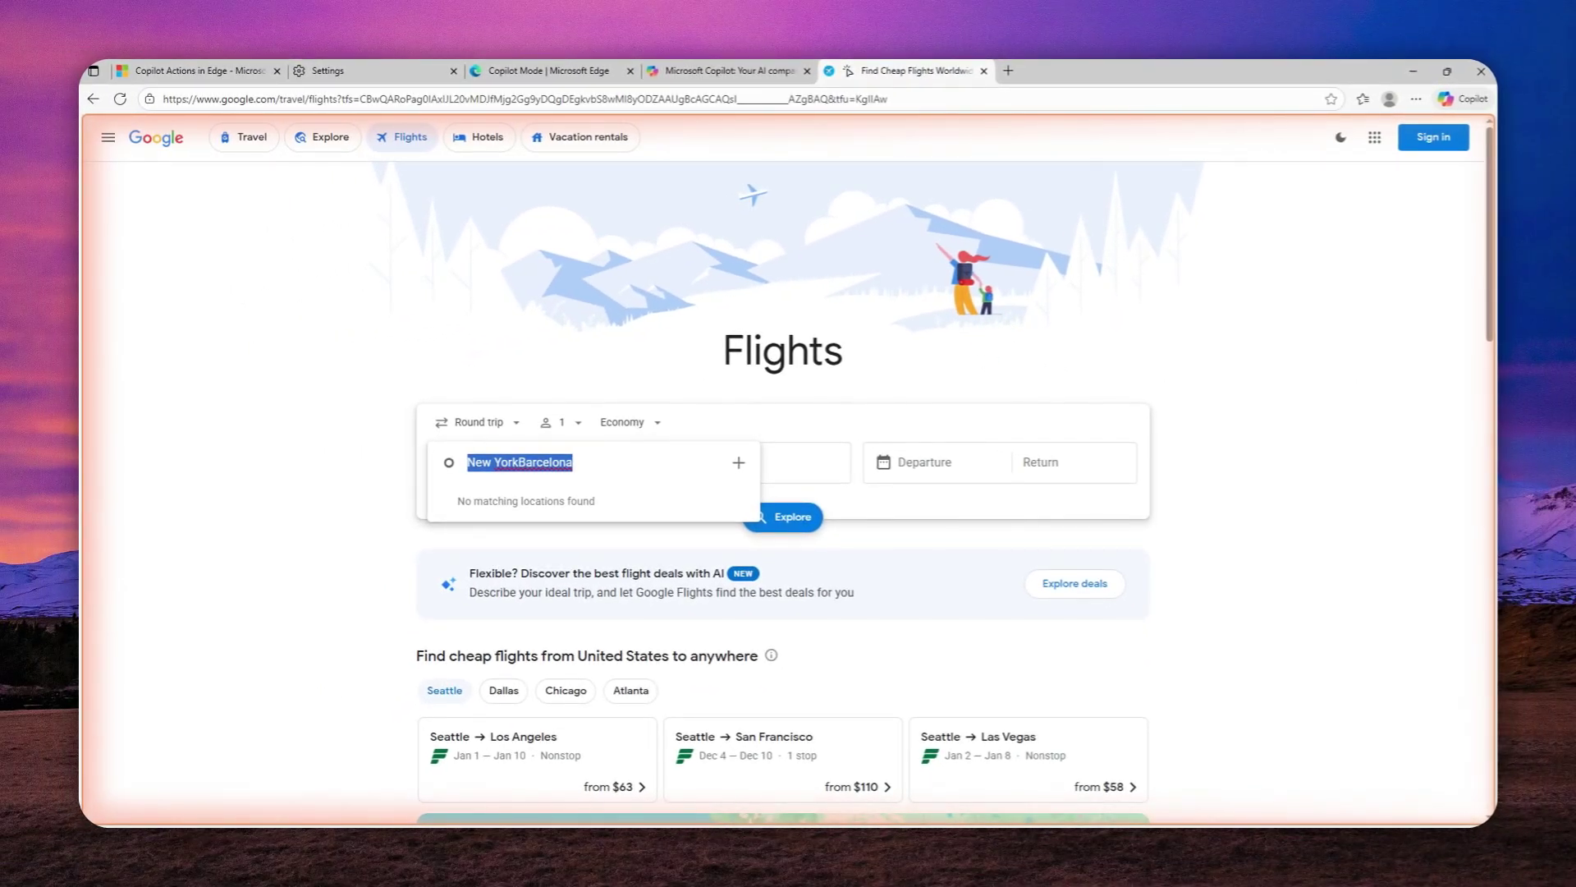
pyautogui.moveTo(1101, 63); pyautogui.dragTo(1101, 71)
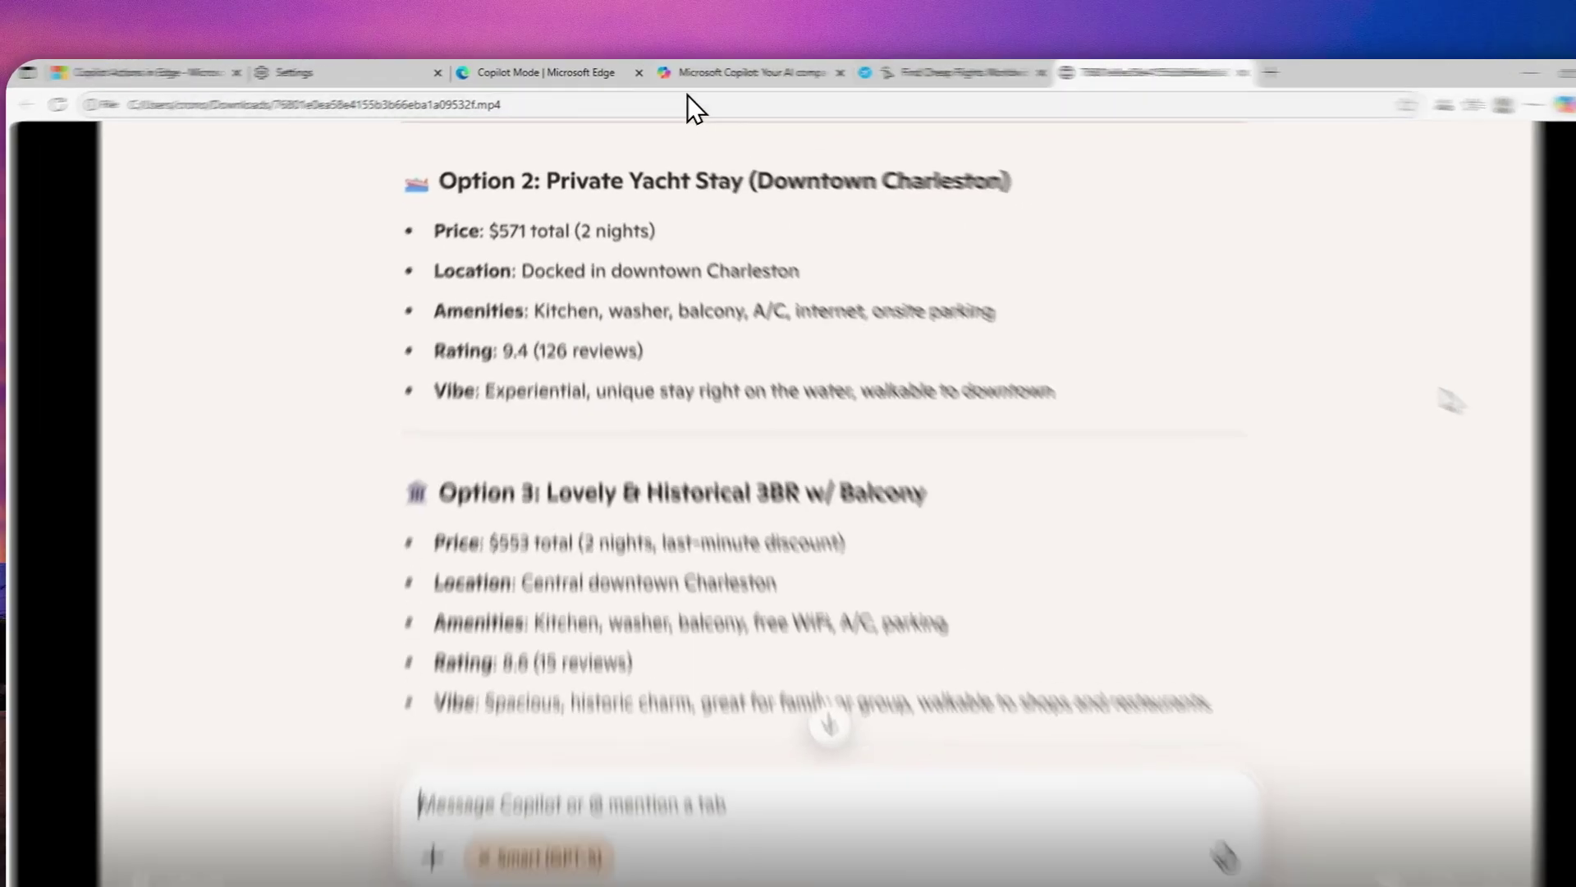
pyautogui.click(694, 70)
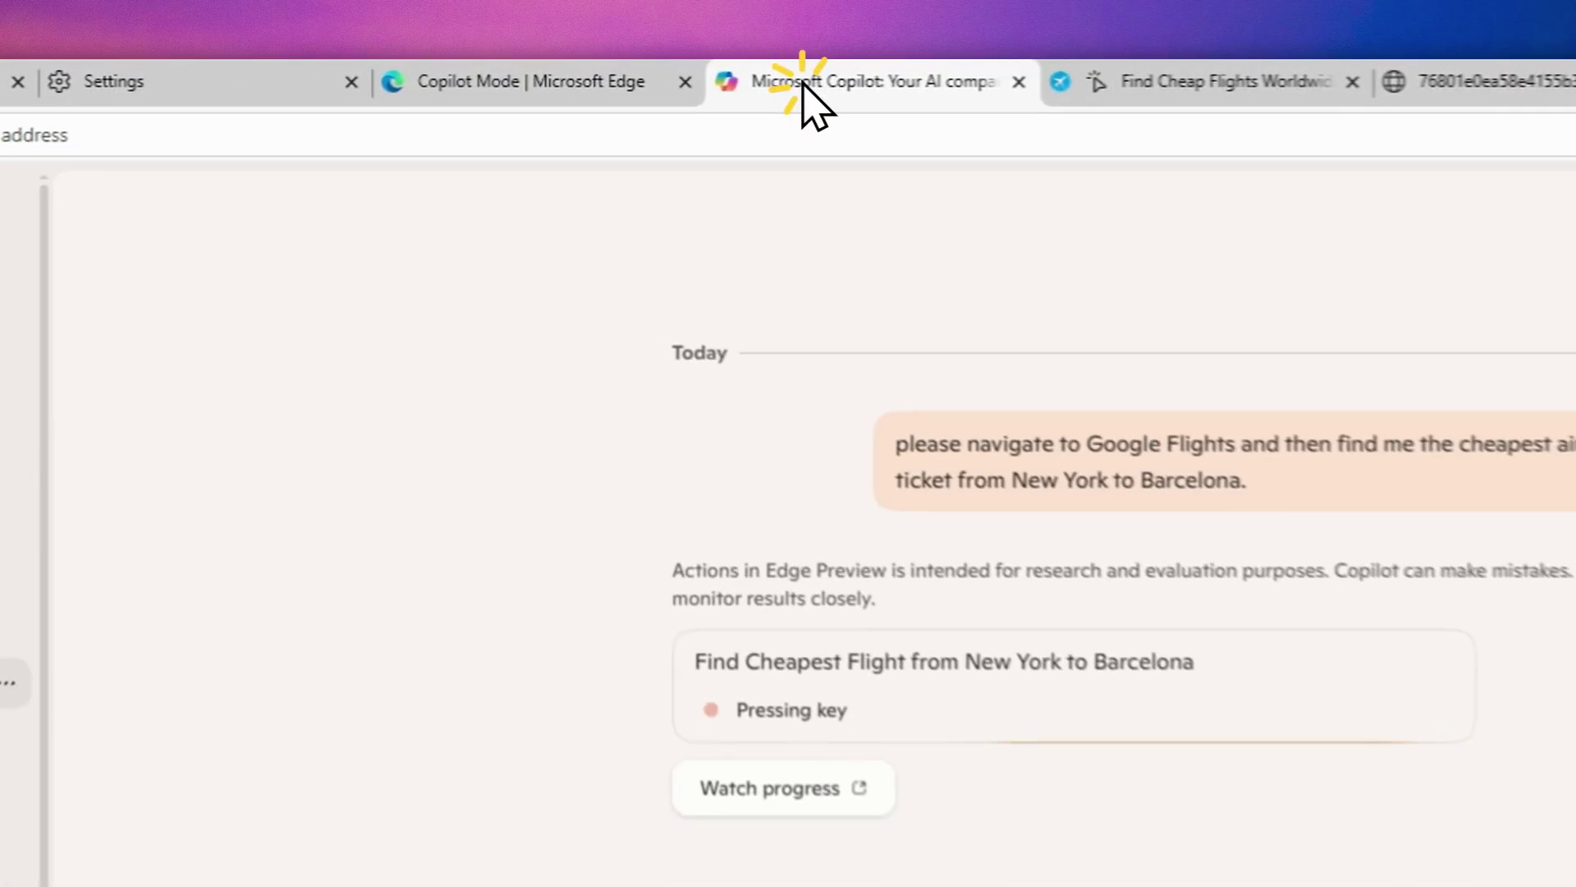